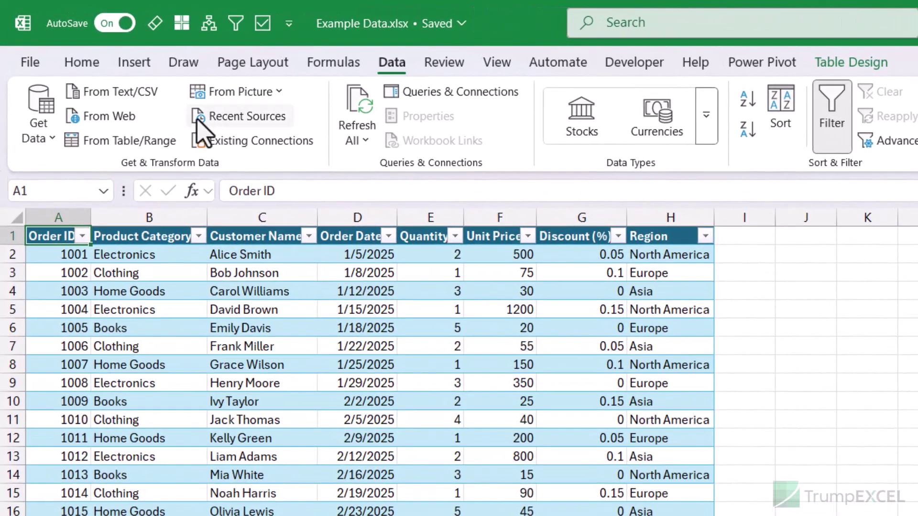
Look at the Get Data options, the Alt+F12 shortcut and cell C3's shortcut menu, changing nothing.
click(39, 135)
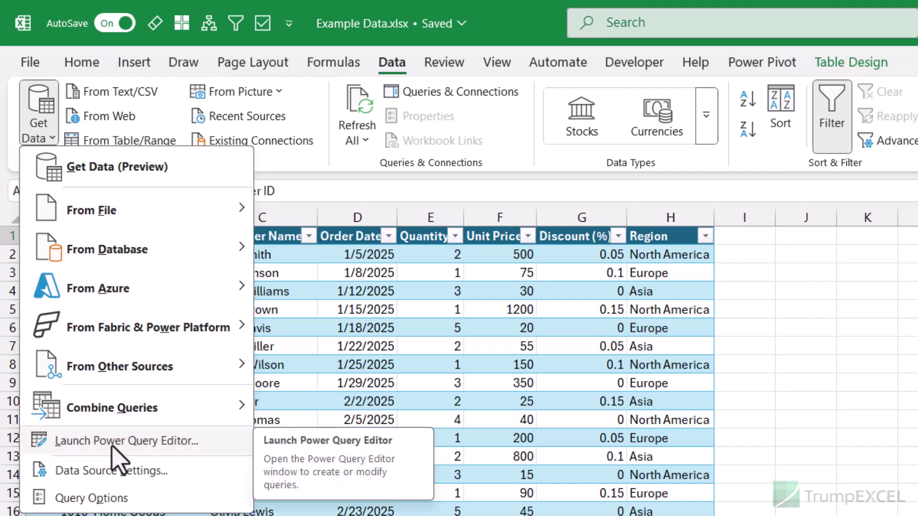
click(308, 375)
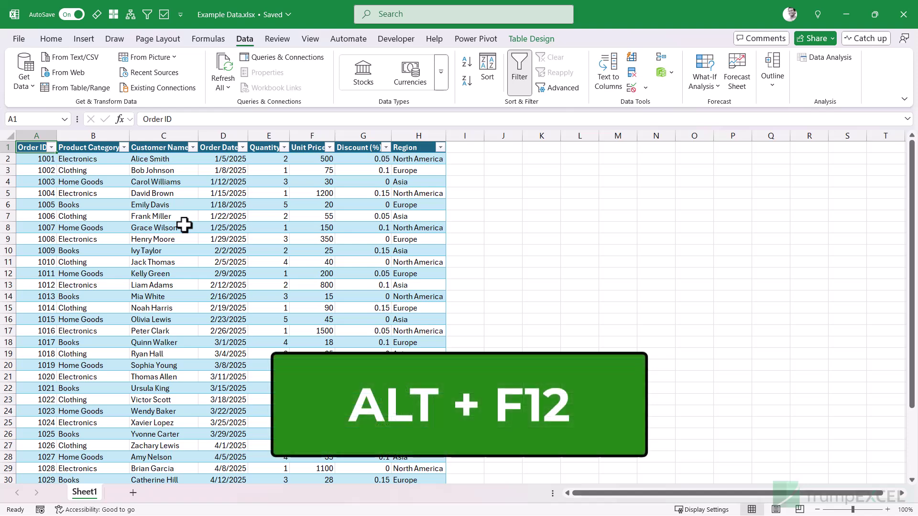
key(alt+F12)
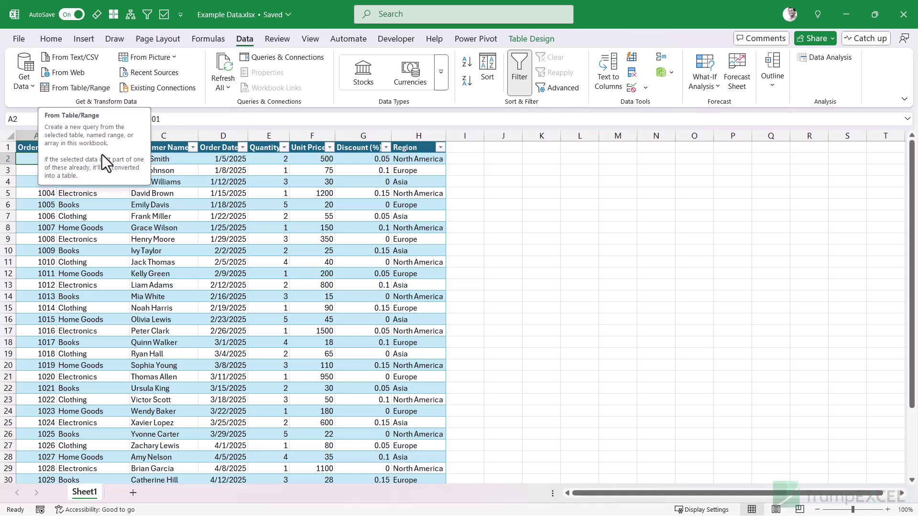
right_click(172, 171)
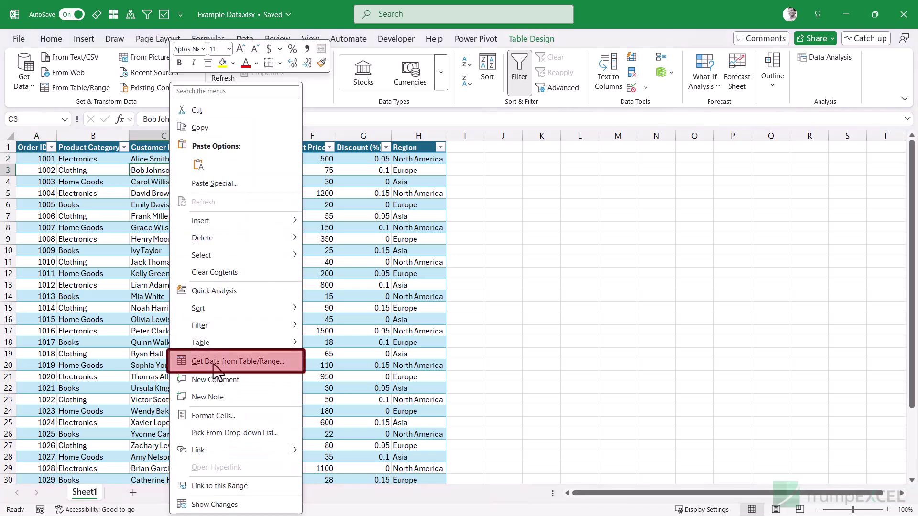
key(Escape)
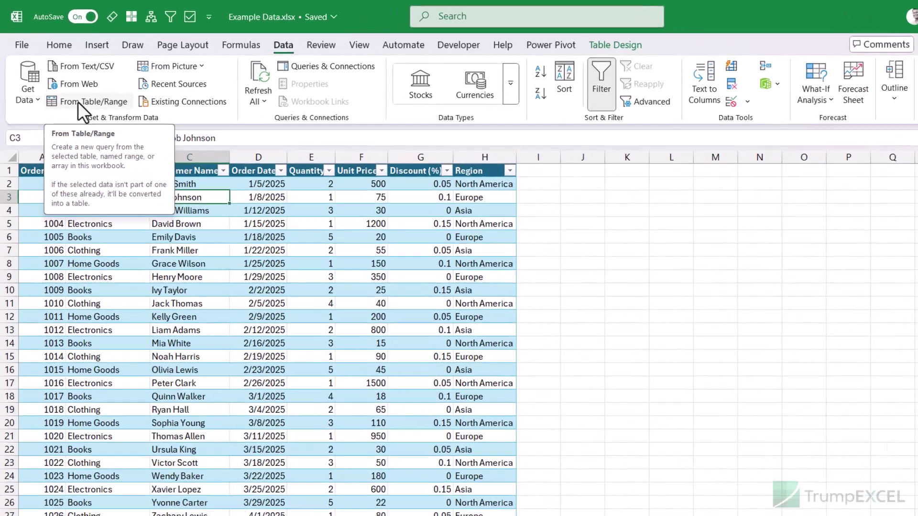
Add From Table/Range to the Quick Access Toolbar, then select a cell in the sales table.
right_click(68, 88)
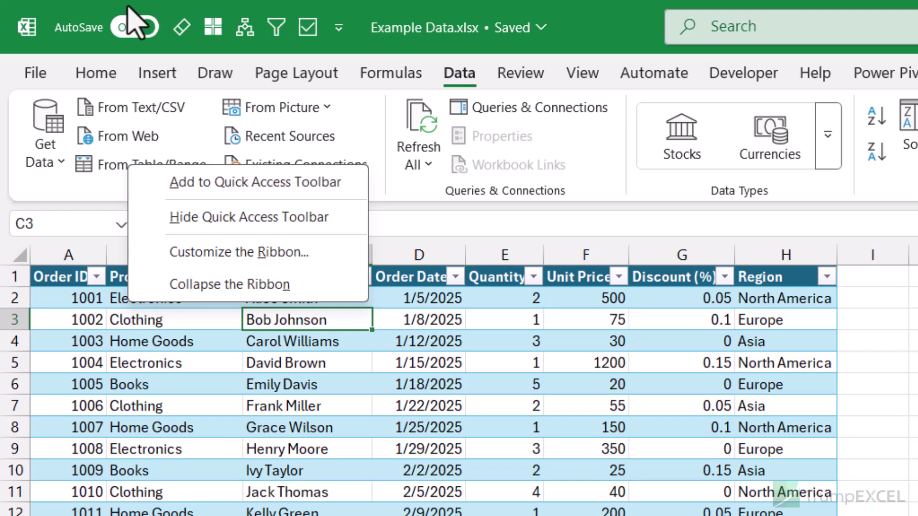
click(260, 184)
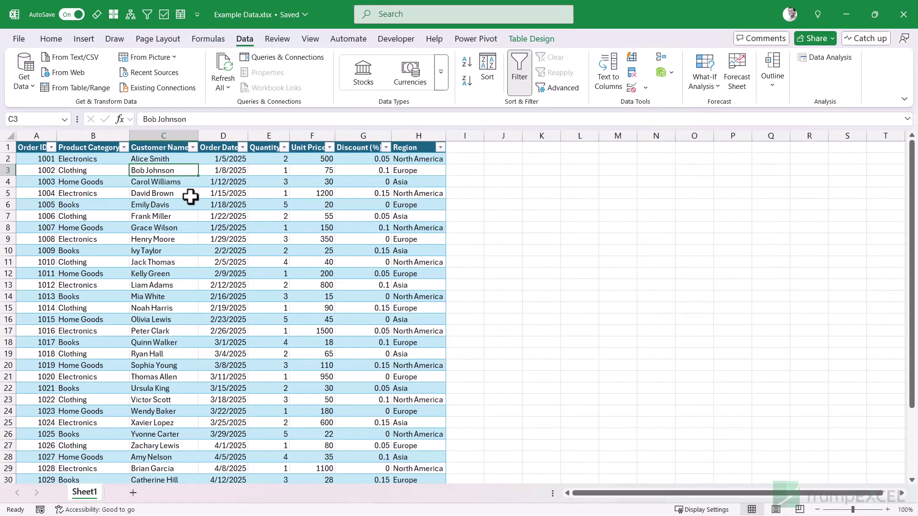
click(366, 363)
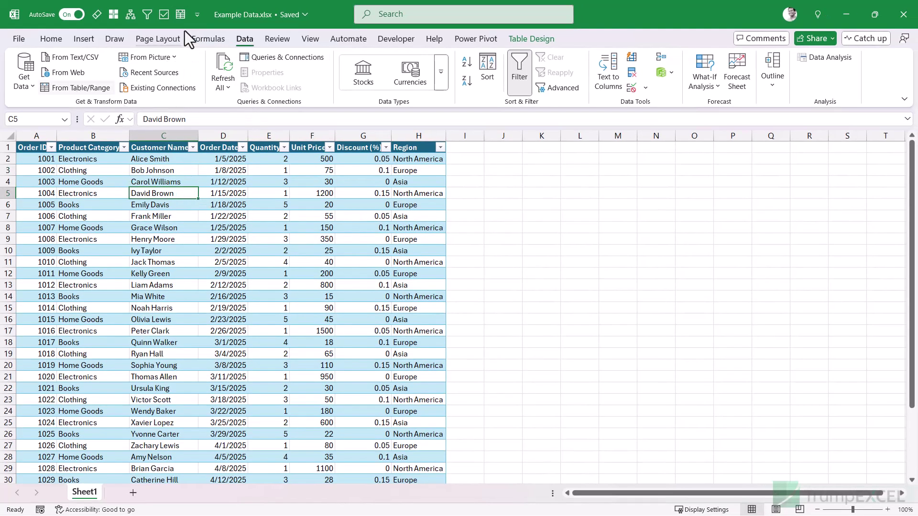
click(182, 15)
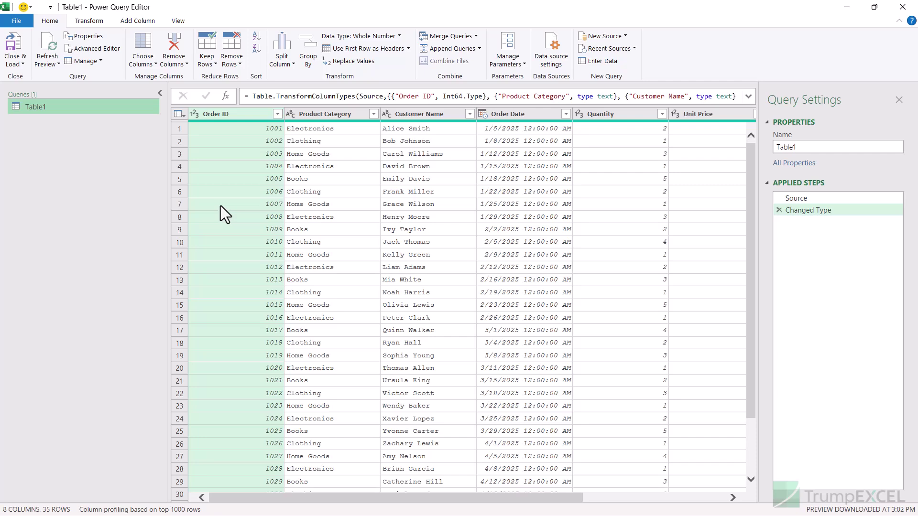
click(903, 7)
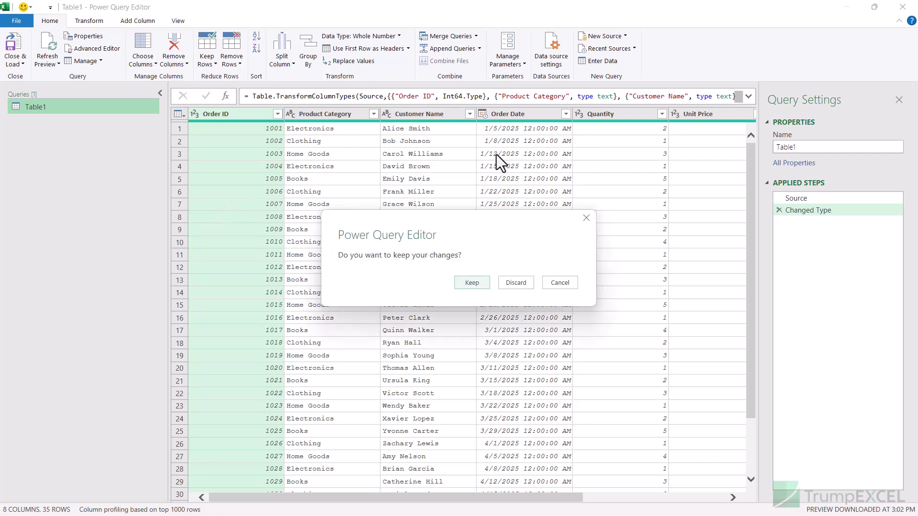
click(515, 285)
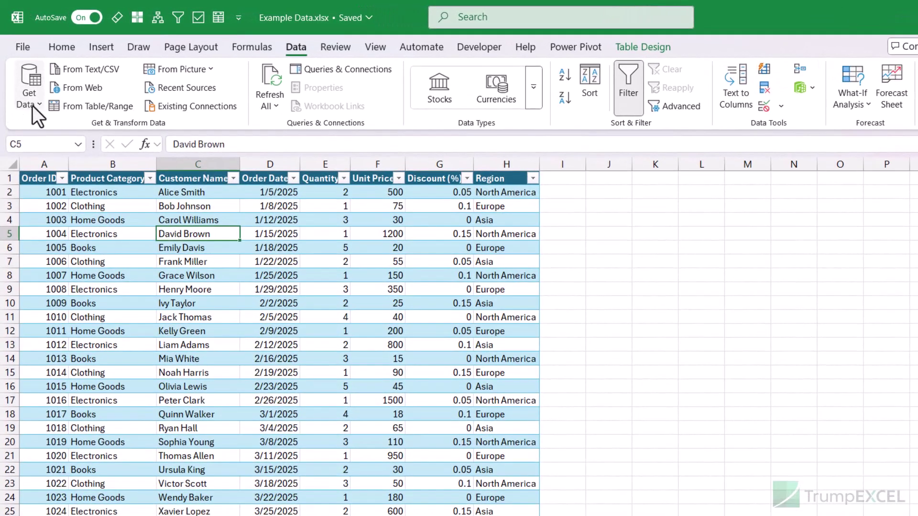
Pin Blank Query from Get Data > From Other Sources to the Quick Access Toolbar and launch it.
click(33, 105)
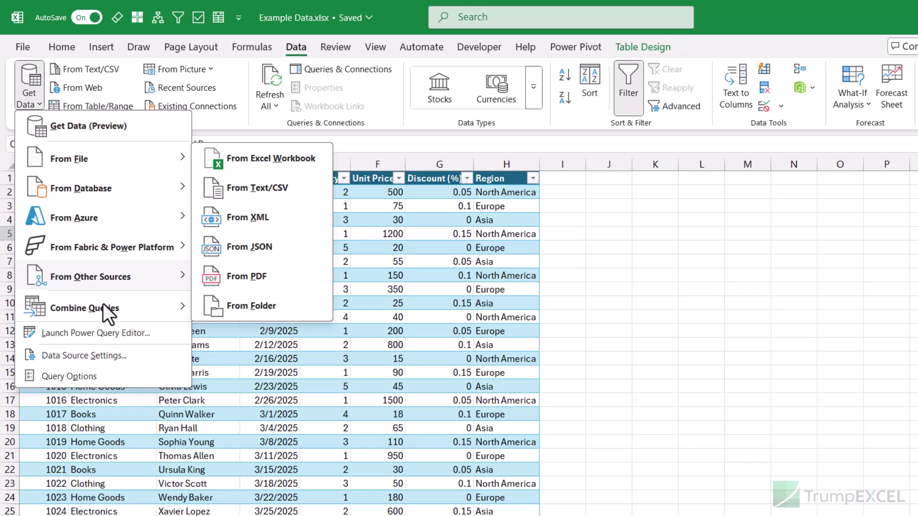
mouse_move(100, 280)
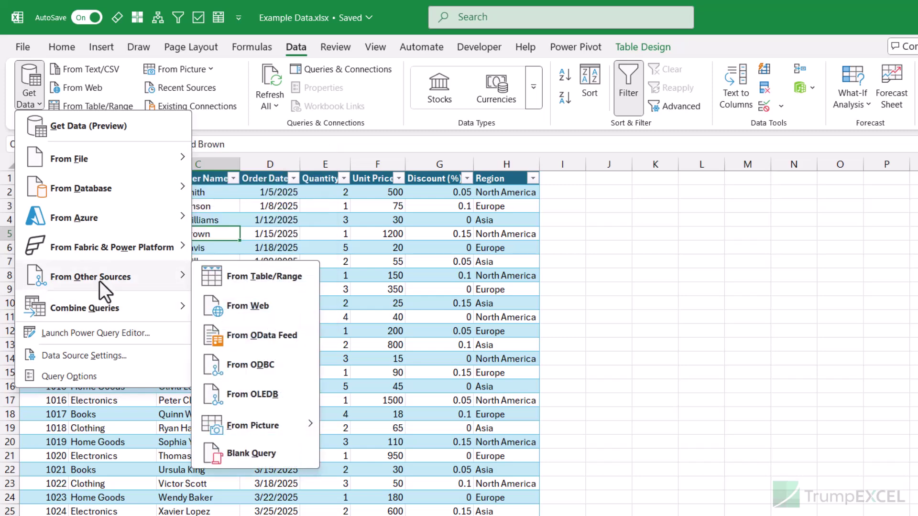
right_click(244, 456)
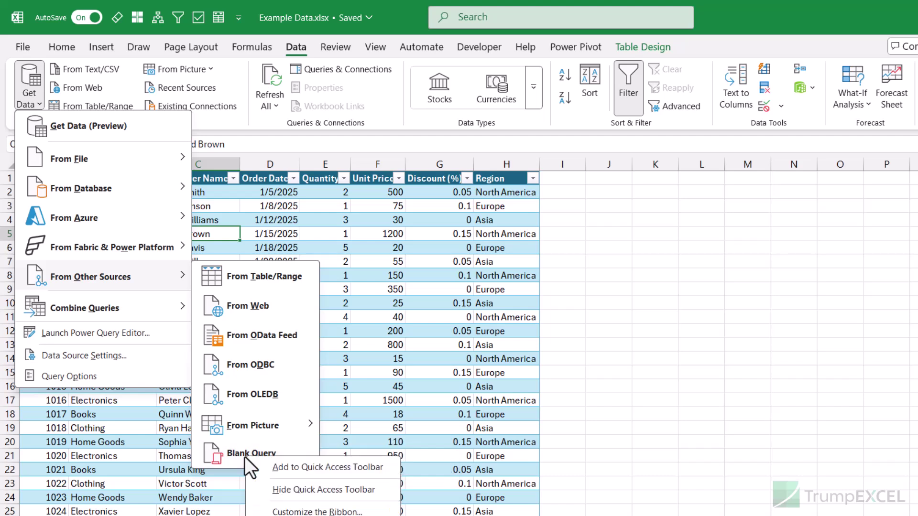
click(298, 471)
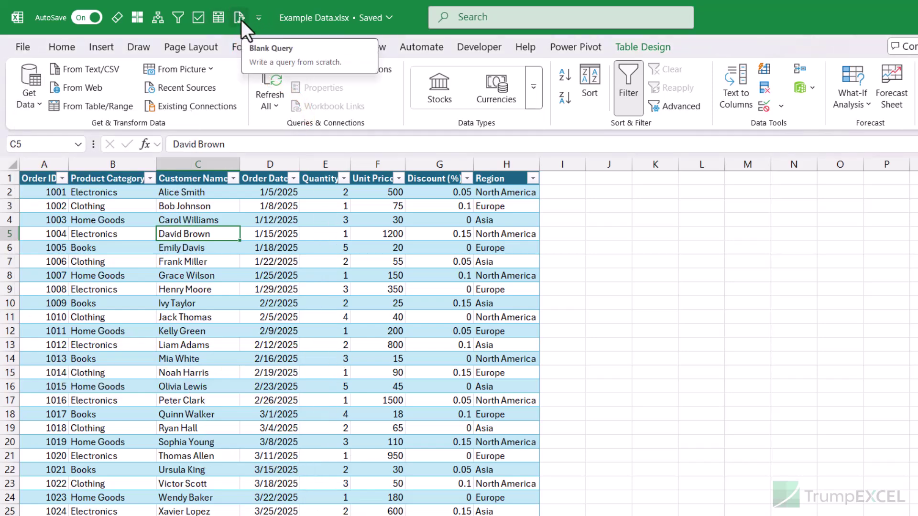
click(241, 20)
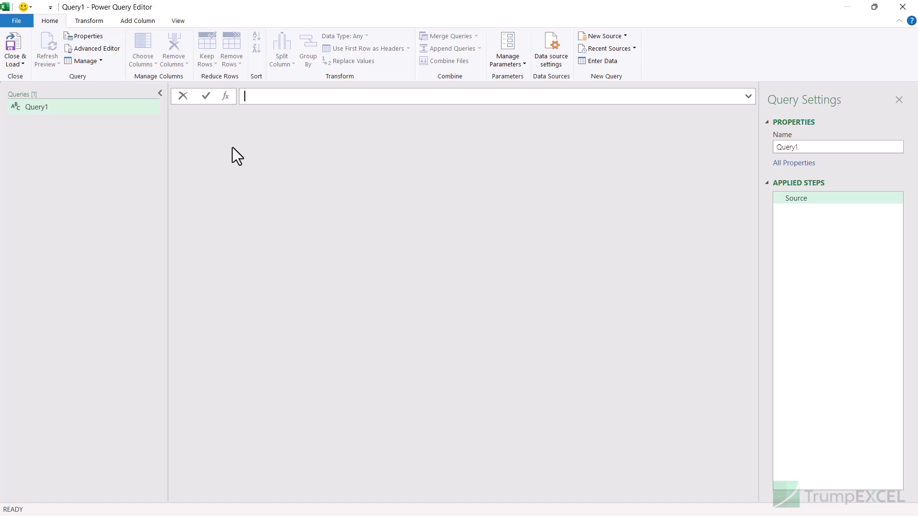
Close Power Query Editor, choosing Discard for the empty Query1.
click(903, 6)
click(525, 284)
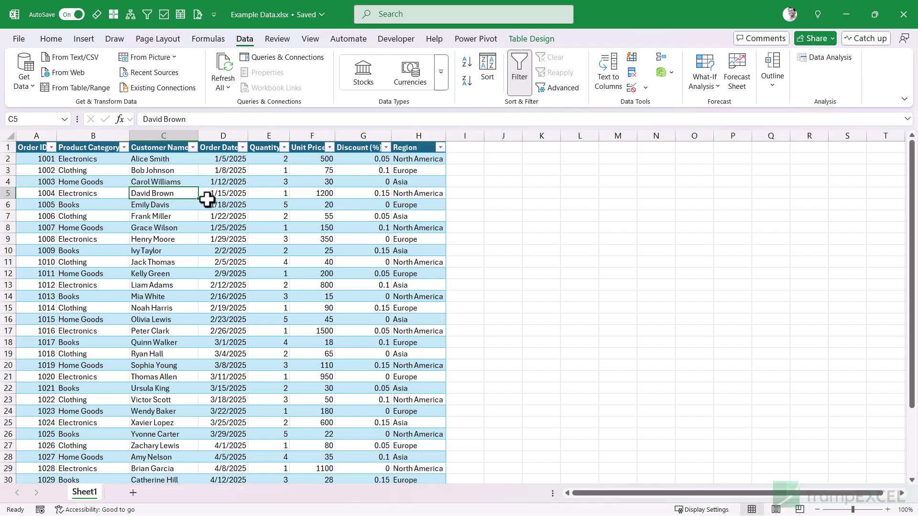
Launch Blank Query through Alt key tips, using key 7 for its Quick Access Toolbar slot.
key(alt)
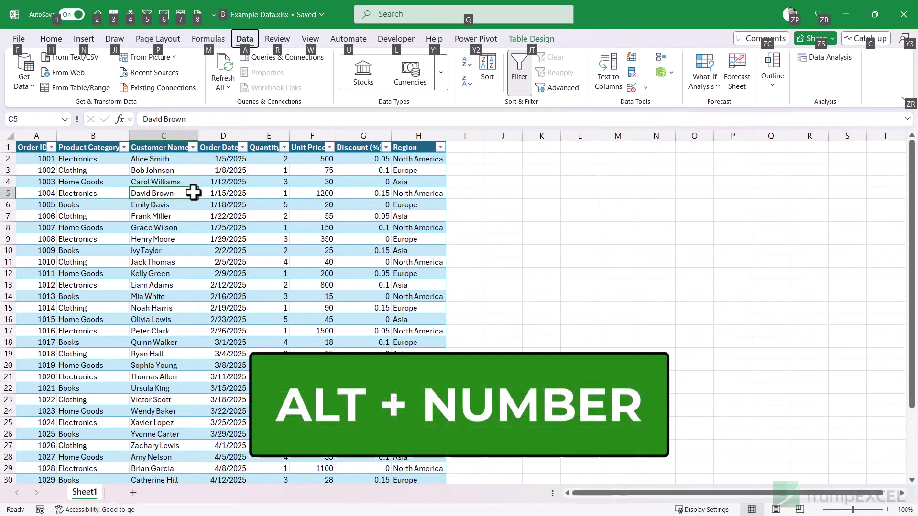
key(7)
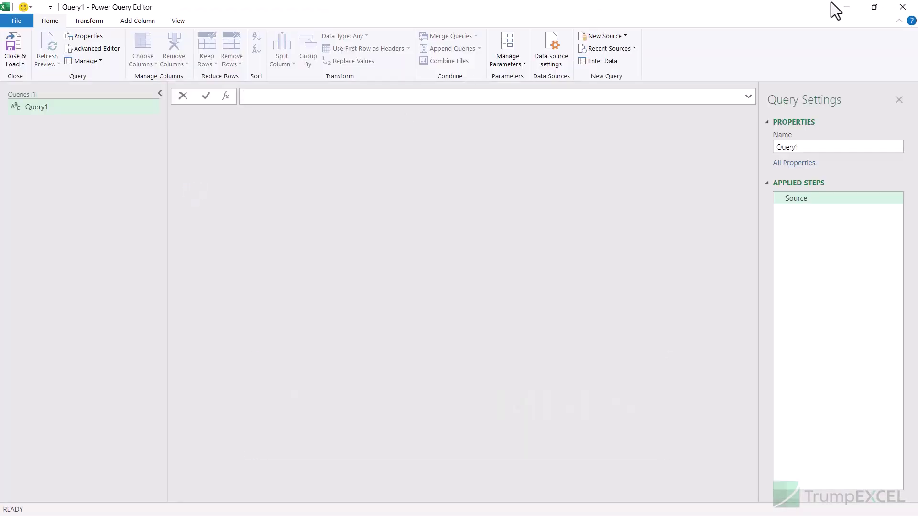
Close Power Query Editor again and discard the new blank query.
click(902, 8)
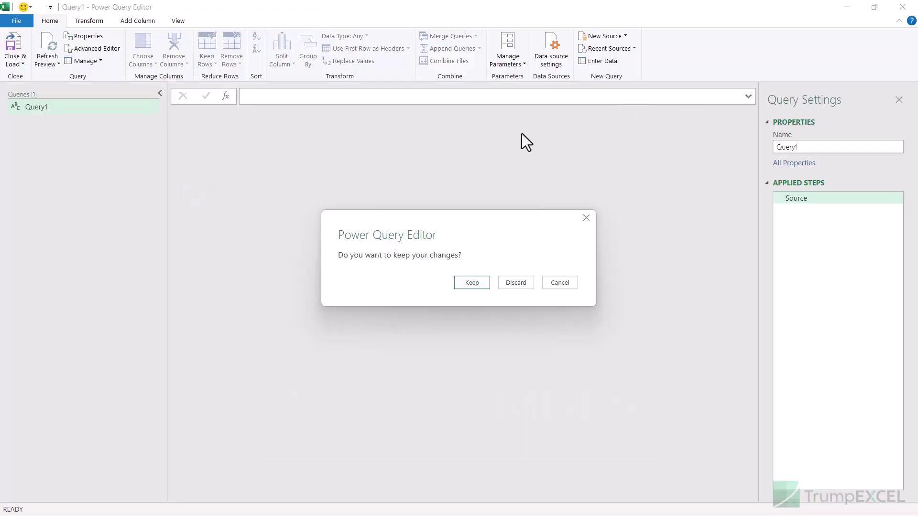
click(511, 284)
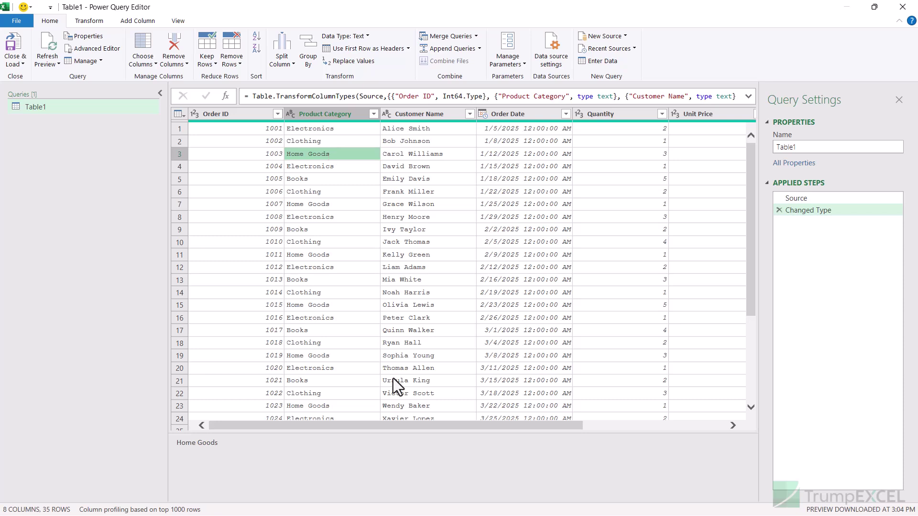
Select the Order Date column, then use Ctrl+G Go to Column to jump to Region.
drag(378, 425, 444, 432)
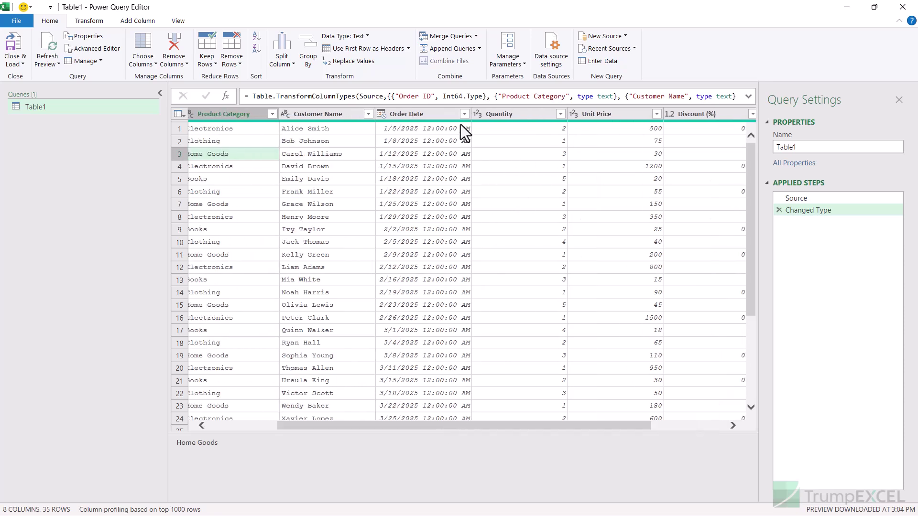
click(443, 118)
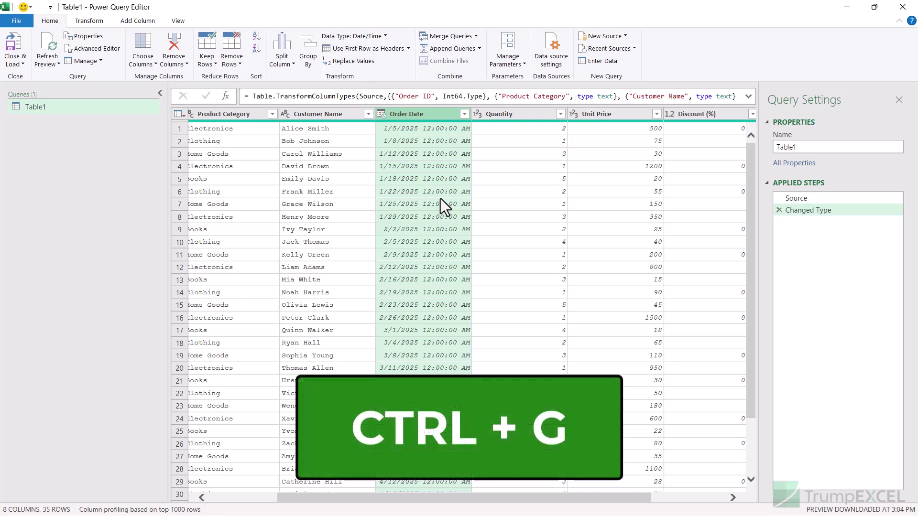
key(ctrl+g)
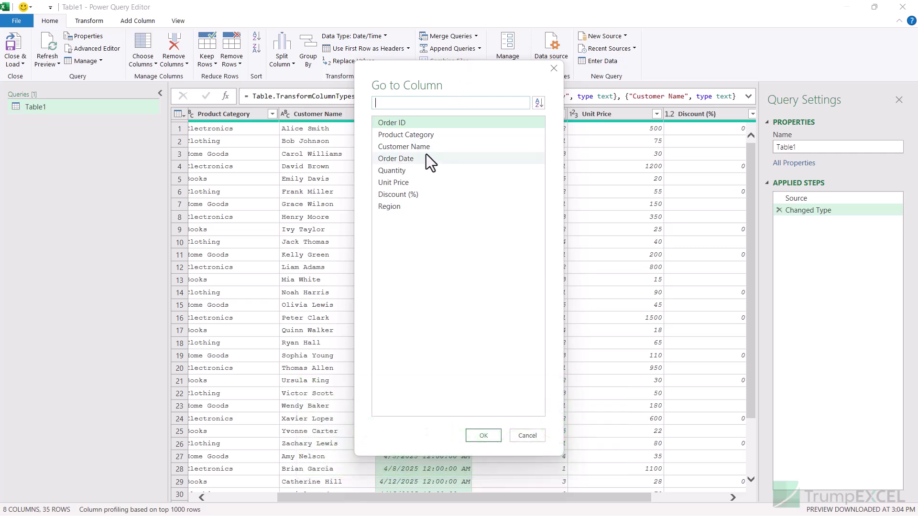
click(397, 208)
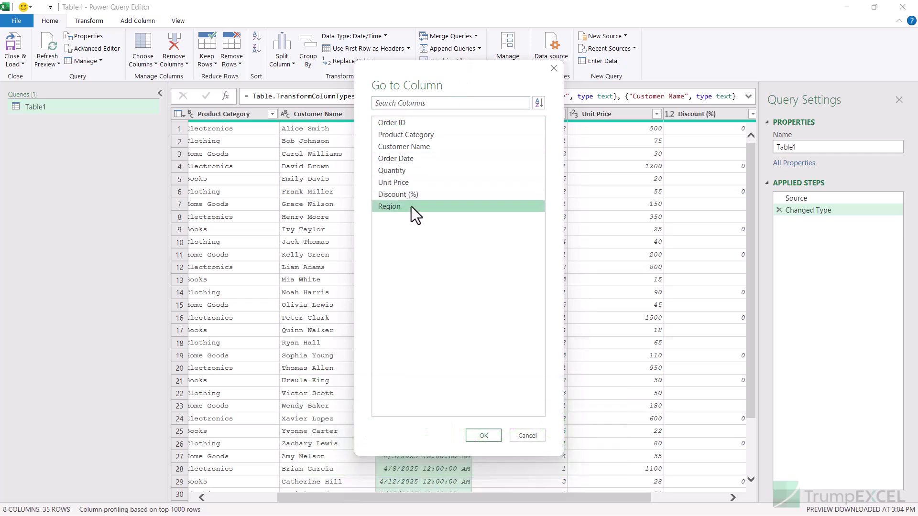
click(476, 435)
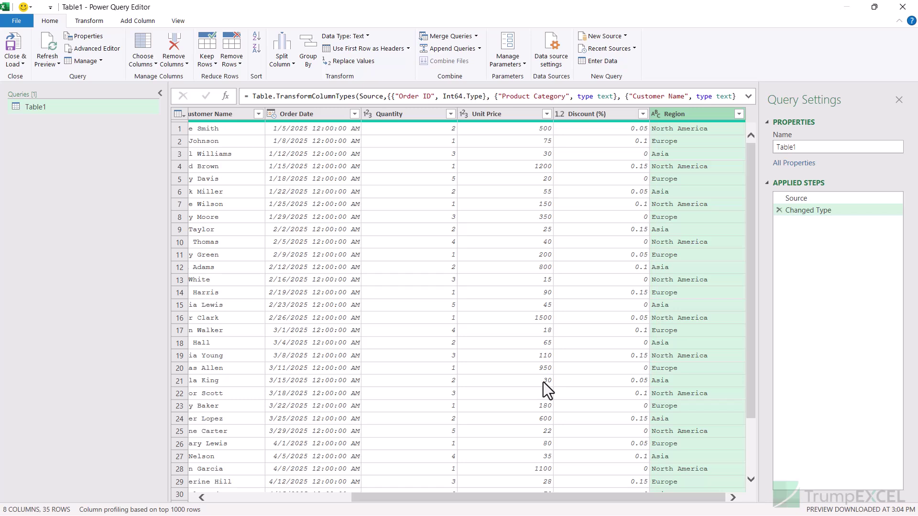
Reopen Go to Column and pick through Product Category, Quantity and Discount (%).
key(ctrl+g)
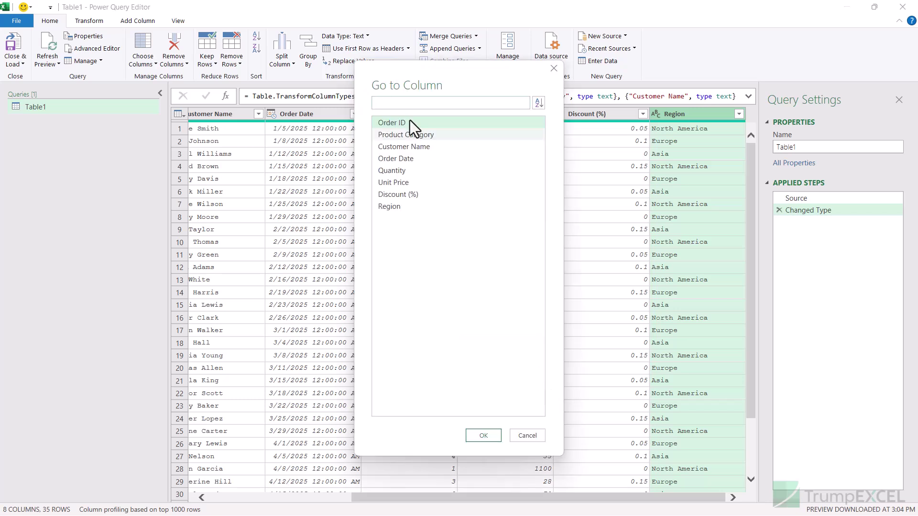
click(402, 136)
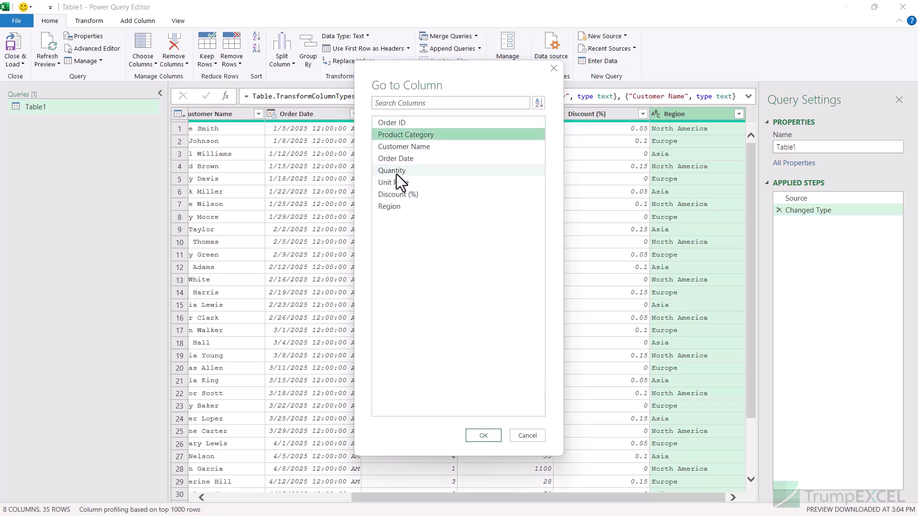
click(396, 171)
click(395, 195)
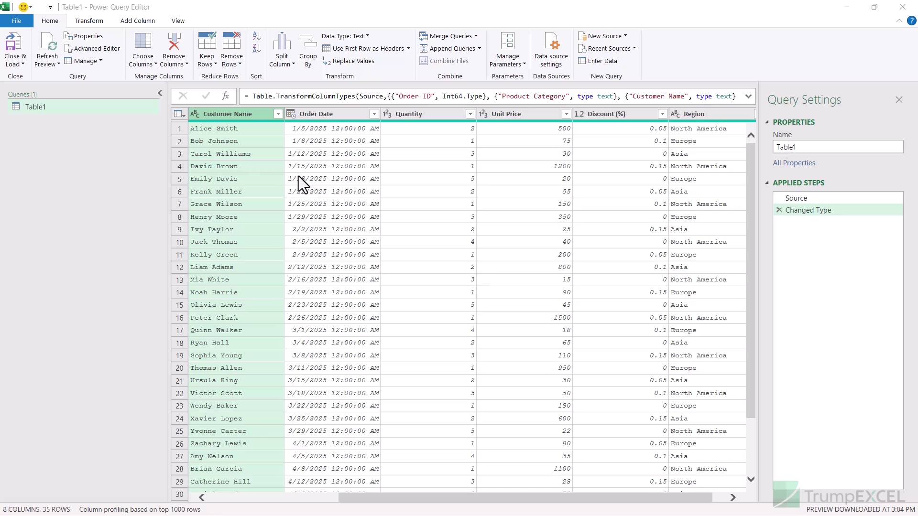
click(133, 22)
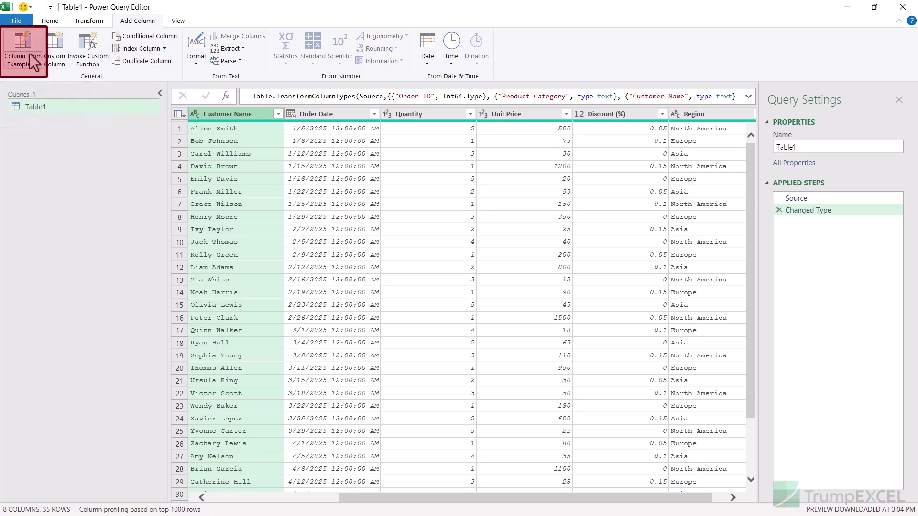
click(19, 42)
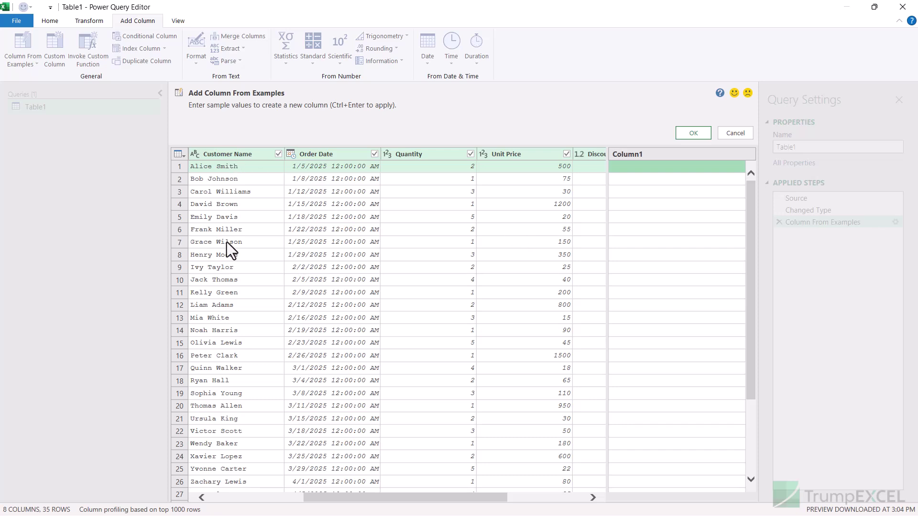
text(Alice)
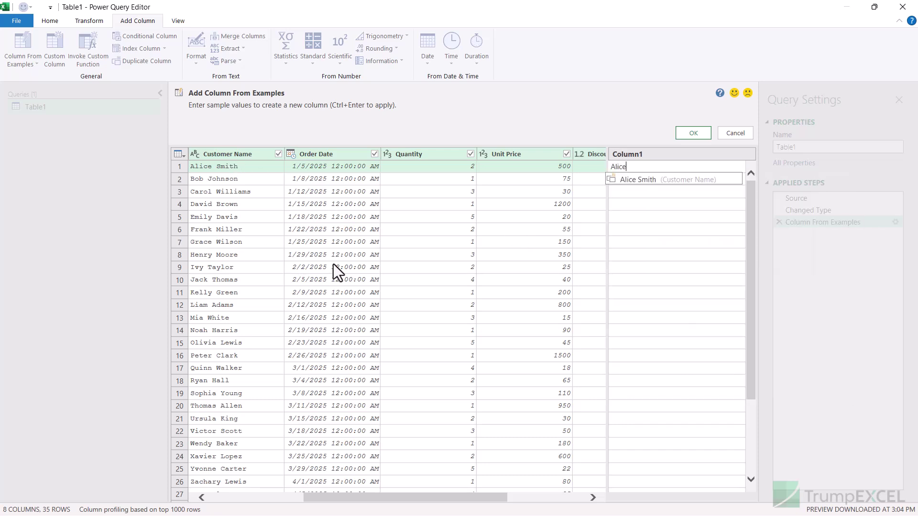
key(Return)
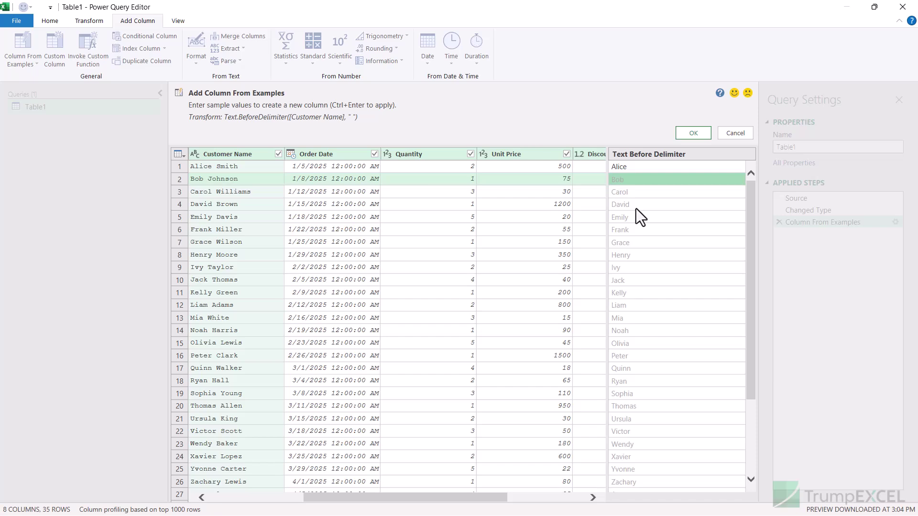
click(725, 134)
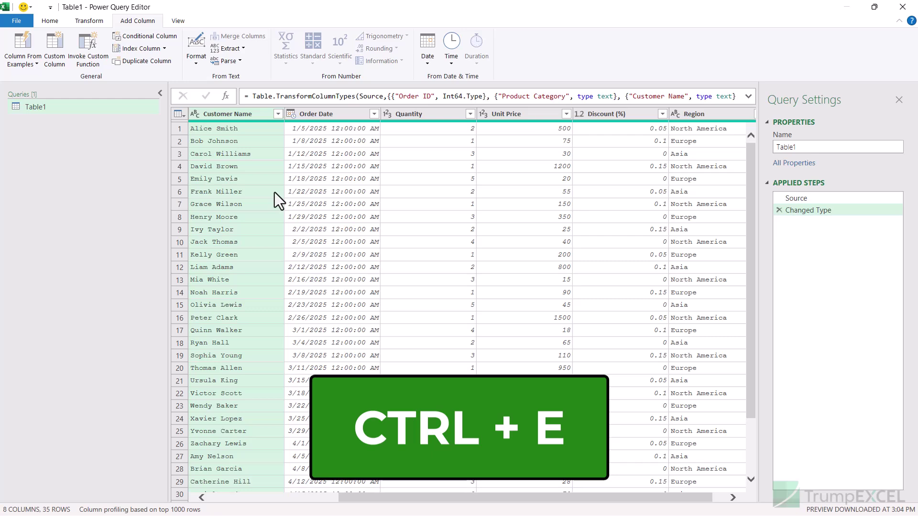
Open the Column From Examples pane with Ctrl+E.
key(ctrl+e)
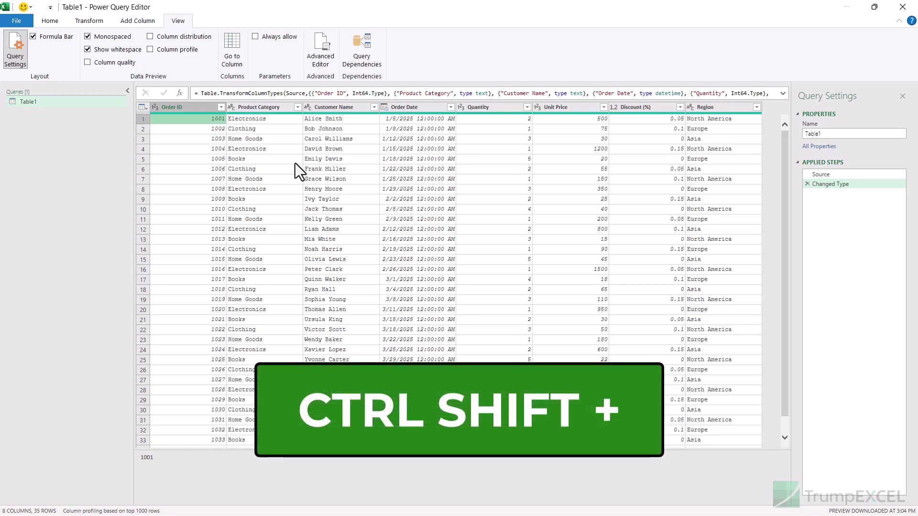
key(ctrl+shift+plus)
key(ctrl+shift+plus)
key(ctrl+shift+plus)
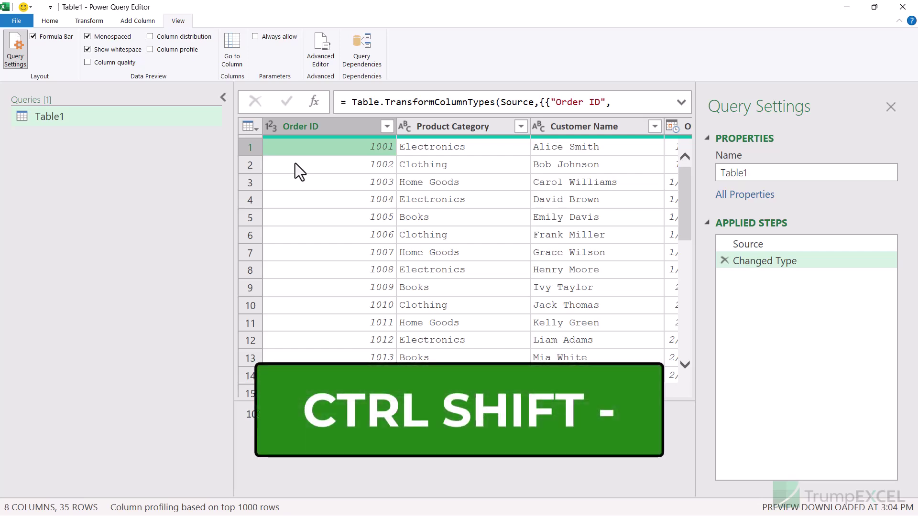
key(ctrl+shift+minus)
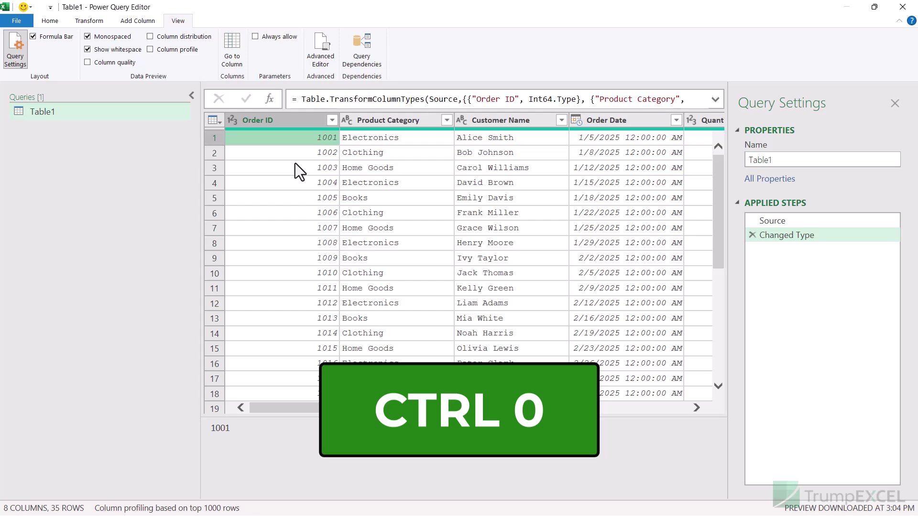
key(ctrl+0)
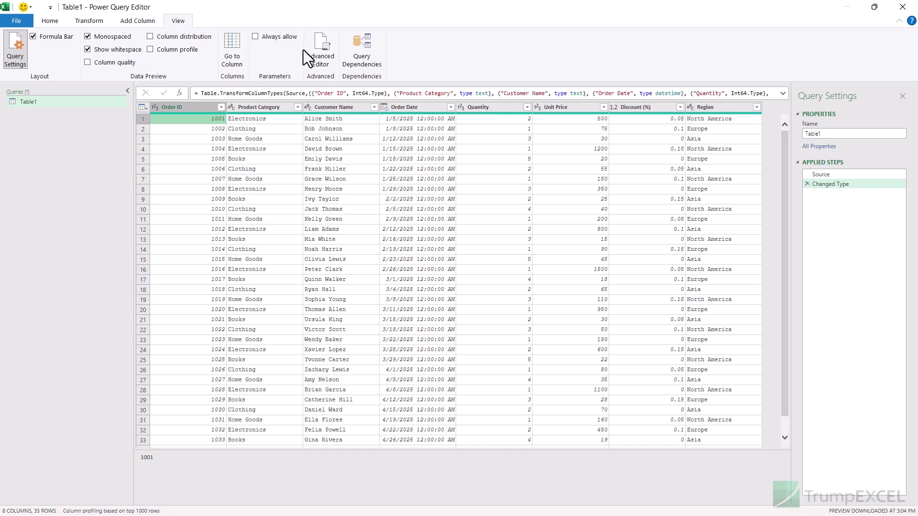
click(321, 52)
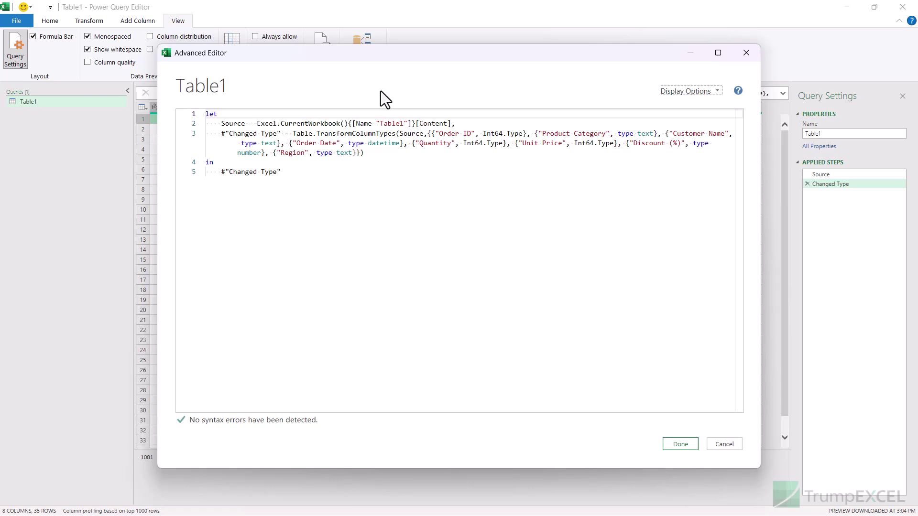
key(ctrl+plus)
key(ctrl+plus)
key(ctrl+plus)
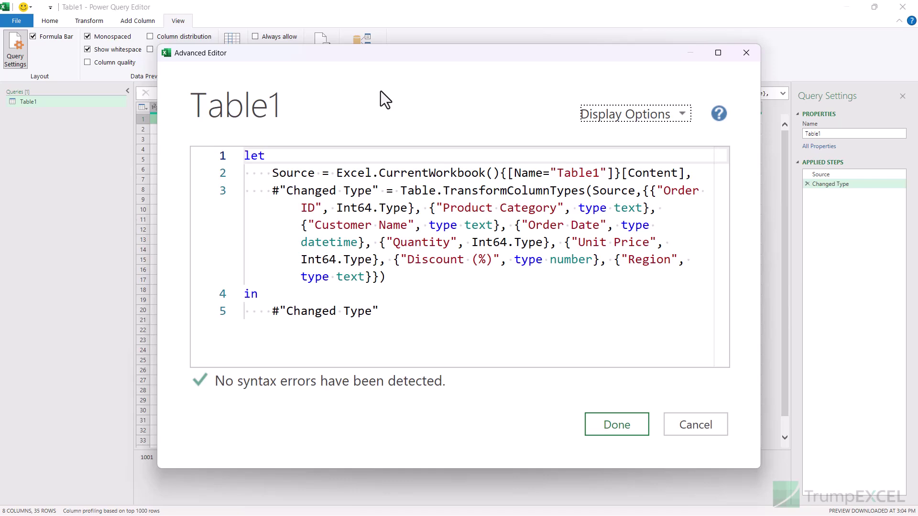
key(ctrl+minus)
key(ctrl+minus)
key(ctrl+minus)
key(ctrl+minus)
key(ctrl+minus)
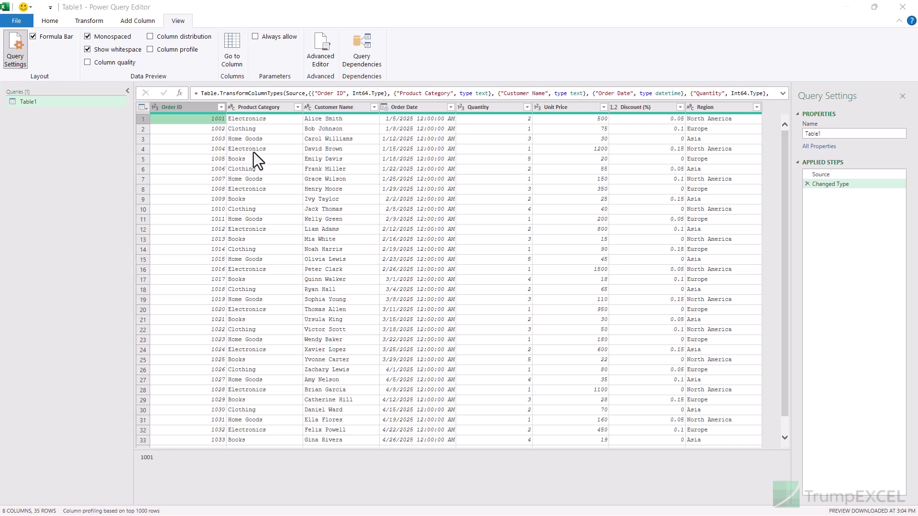
click(258, 107)
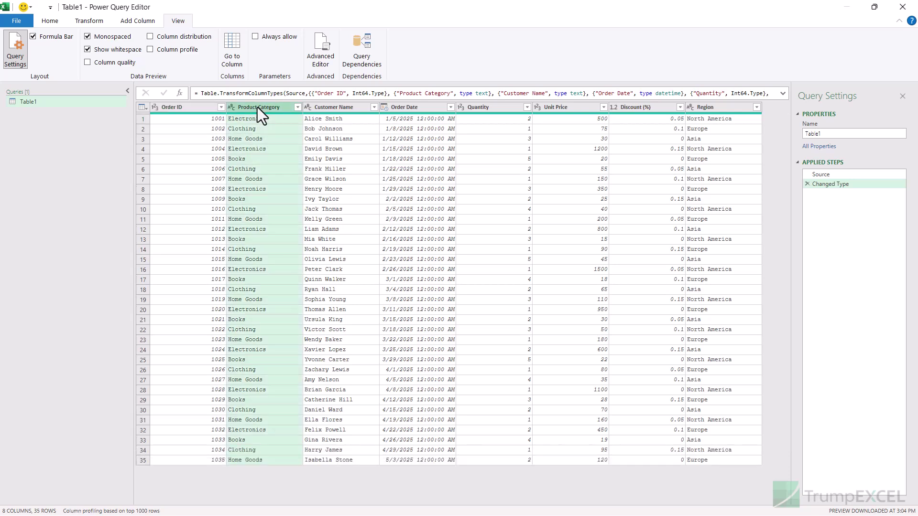
key(Delete)
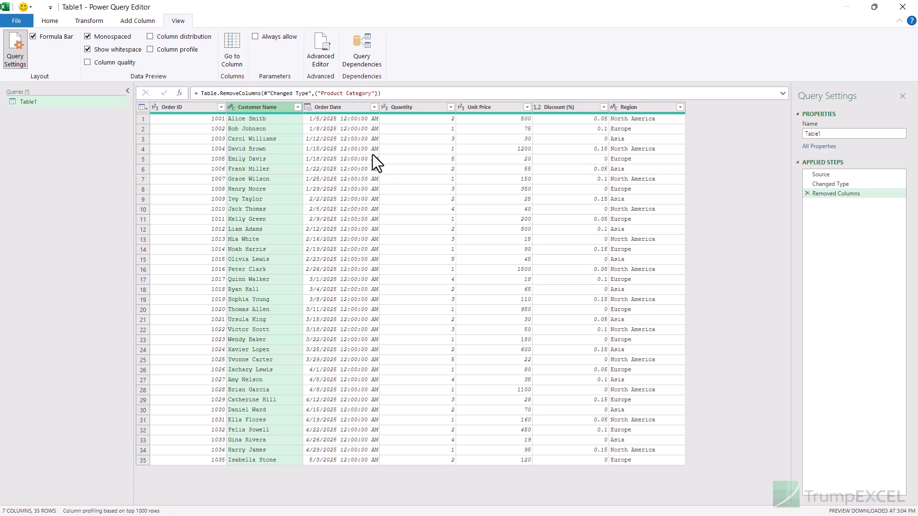
right_click(261, 106)
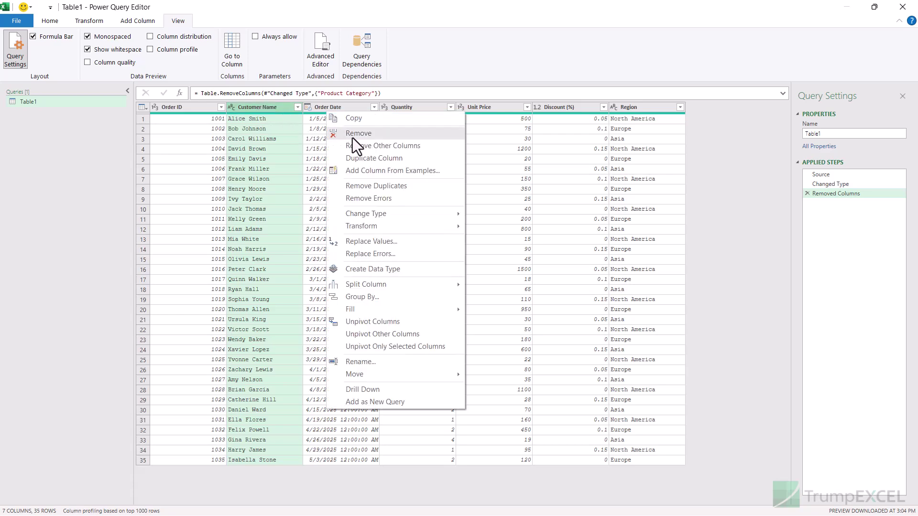
click(304, 129)
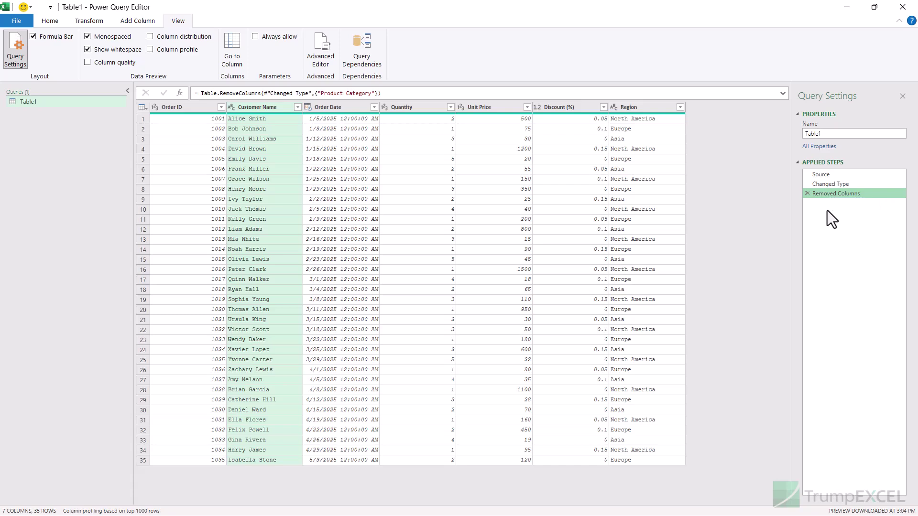
key(Delete)
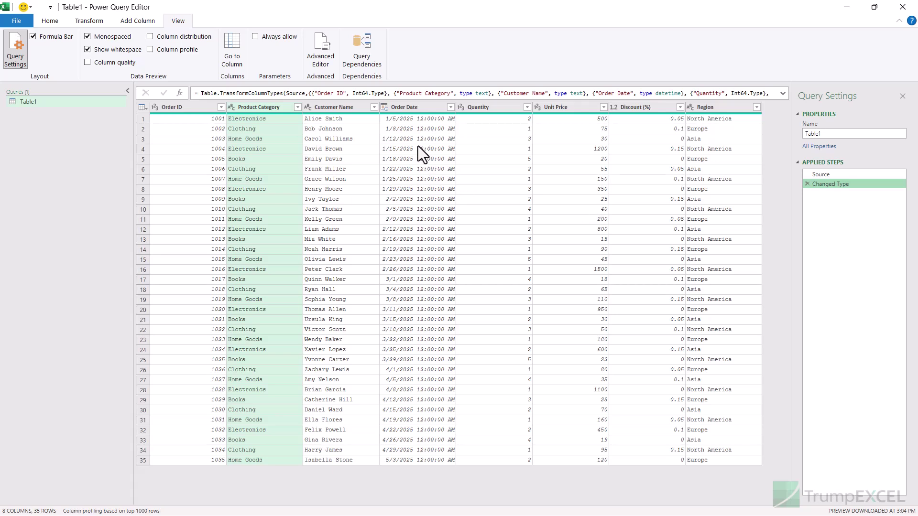
ctrl+click(349, 107)
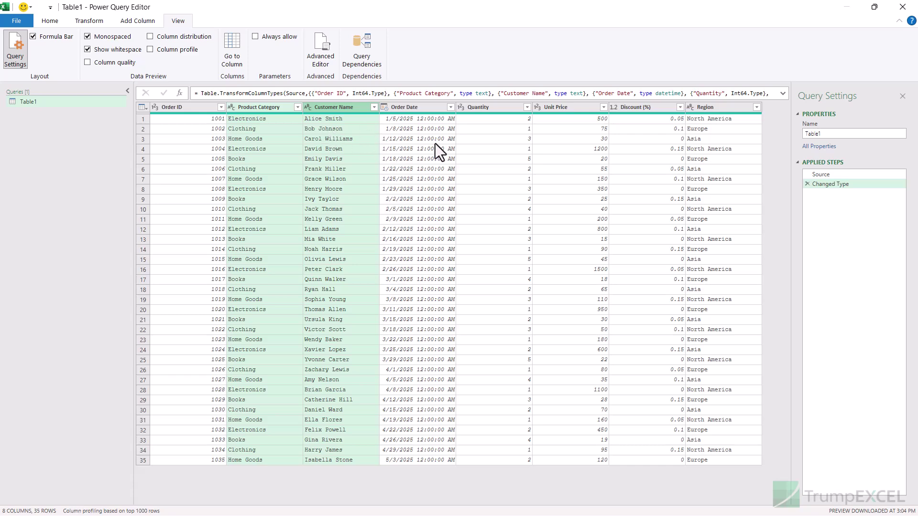
key(Delete)
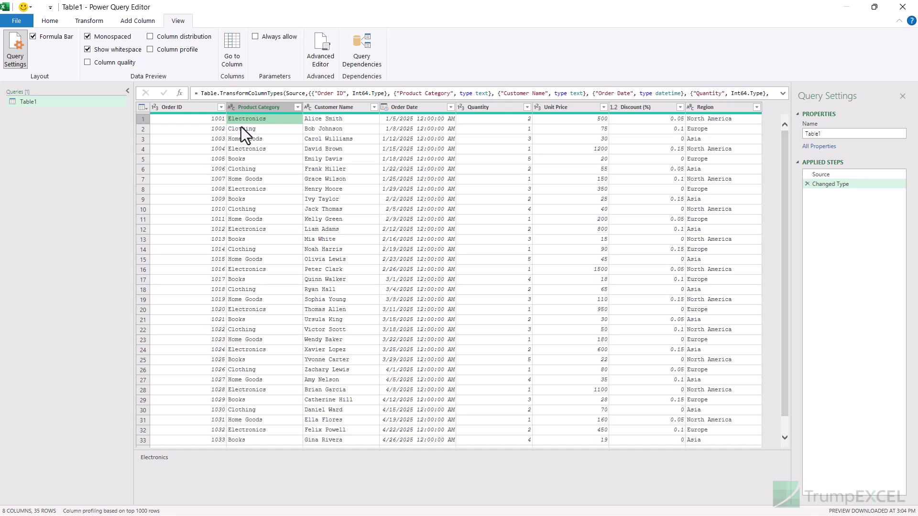
click(258, 110)
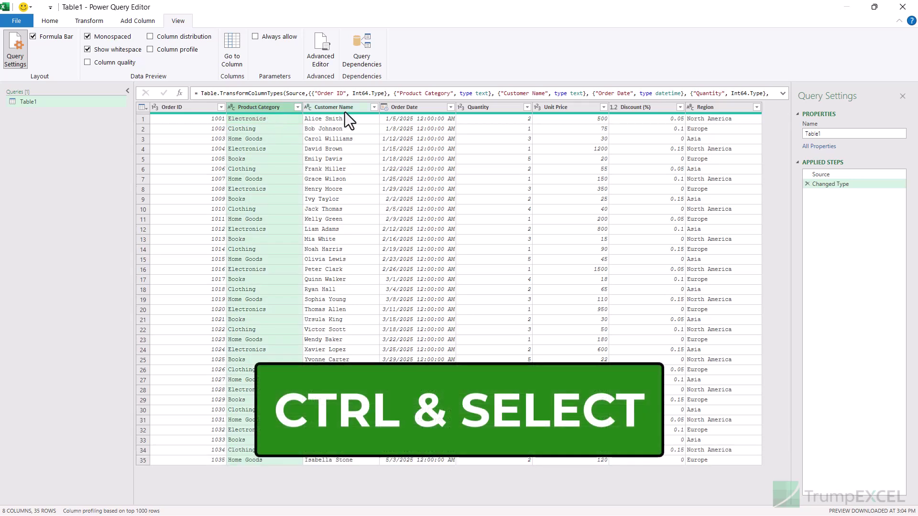
ctrl+click(395, 107)
ctrl+click(481, 108)
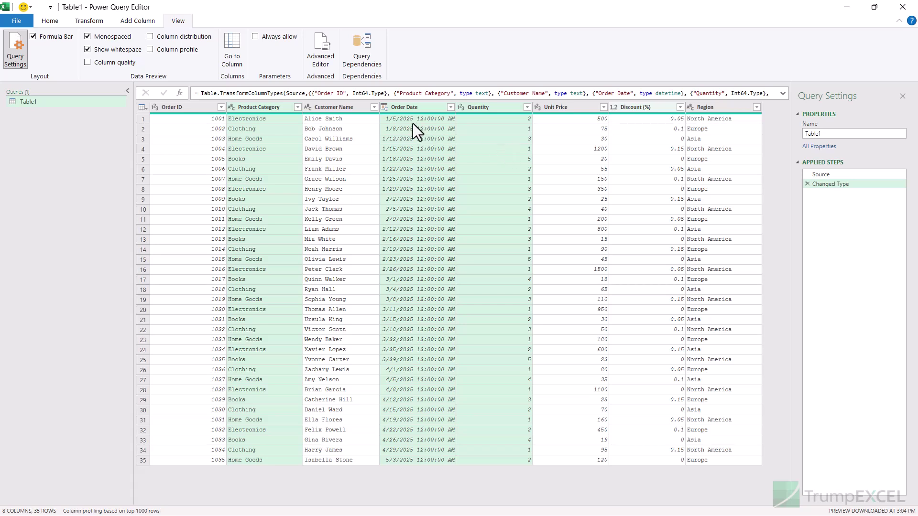
click(289, 107)
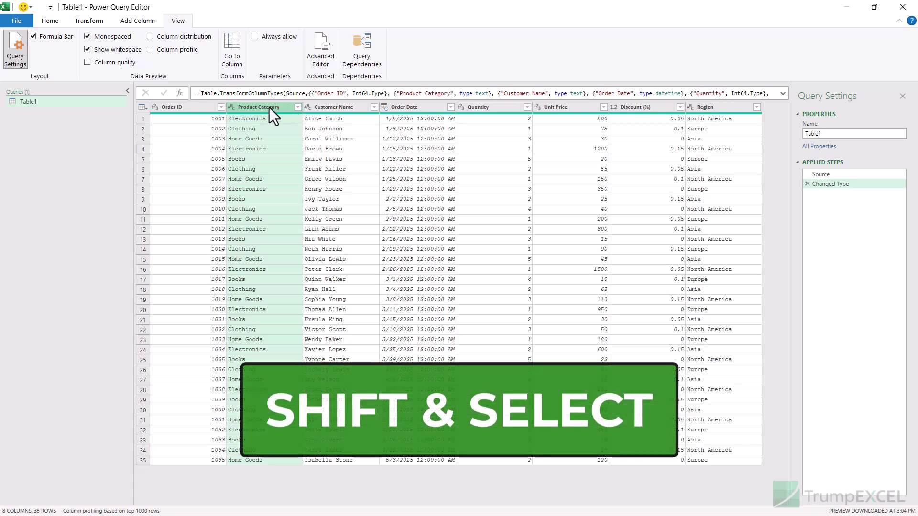
shift+click(563, 107)
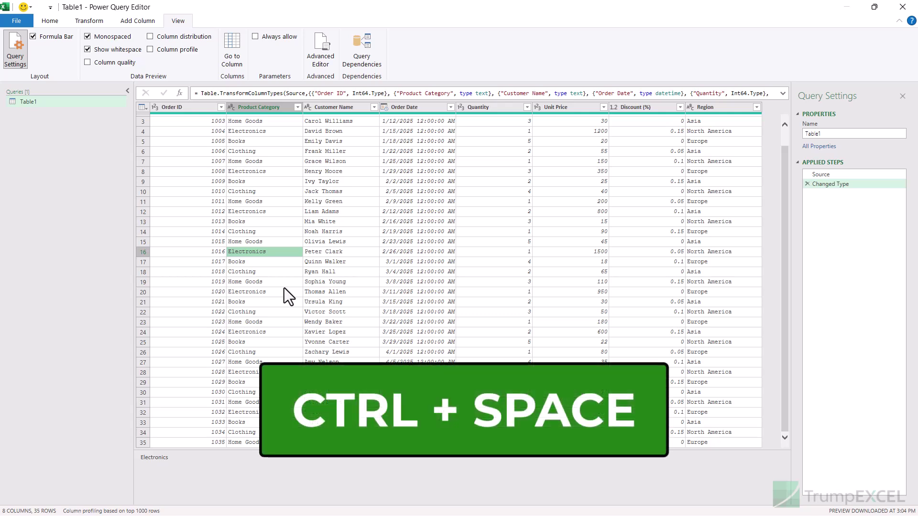
key(ctrl+space)
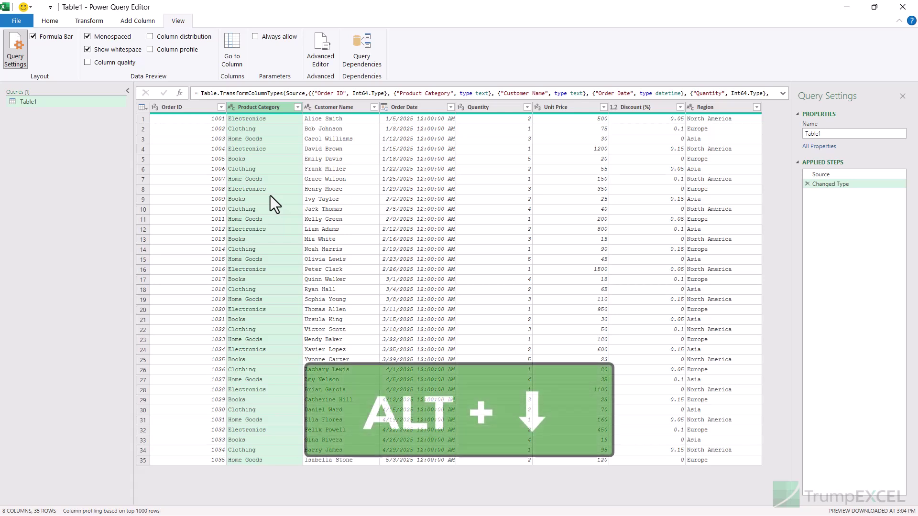
click(298, 108)
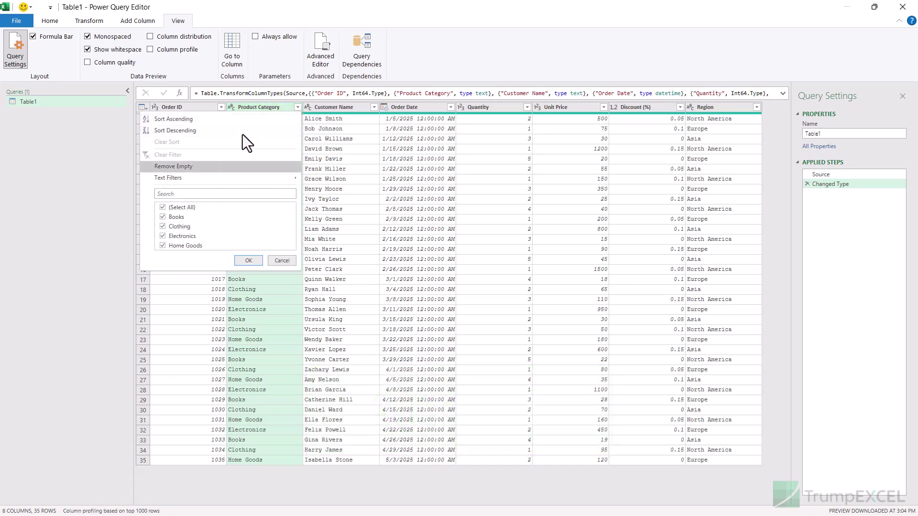
click(267, 351)
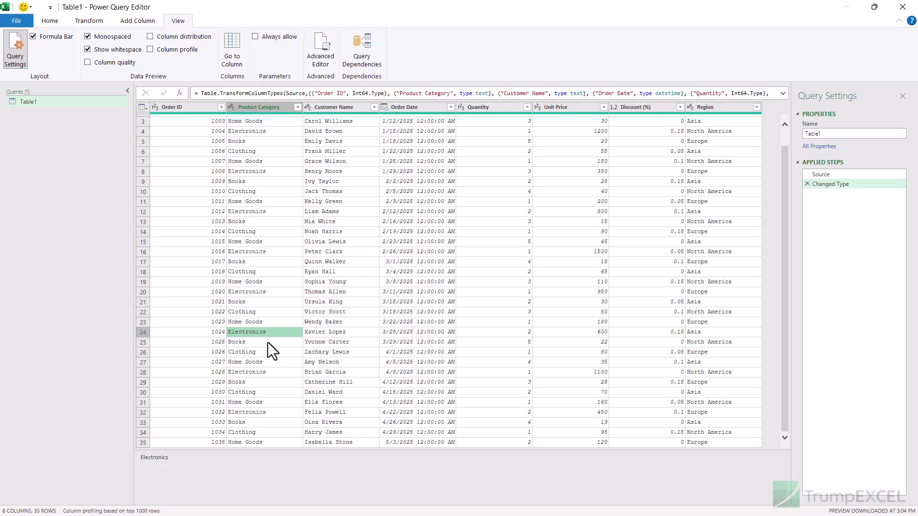
key(Escape)
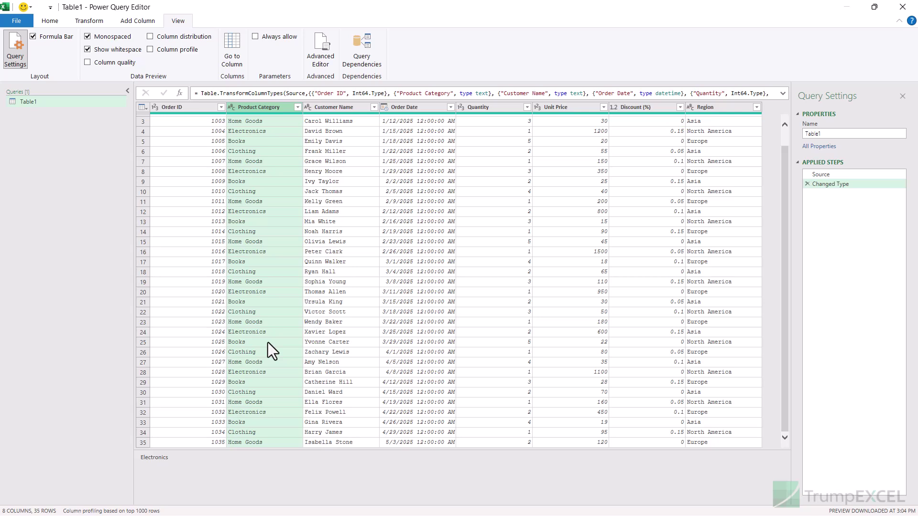
key(alt+Down)
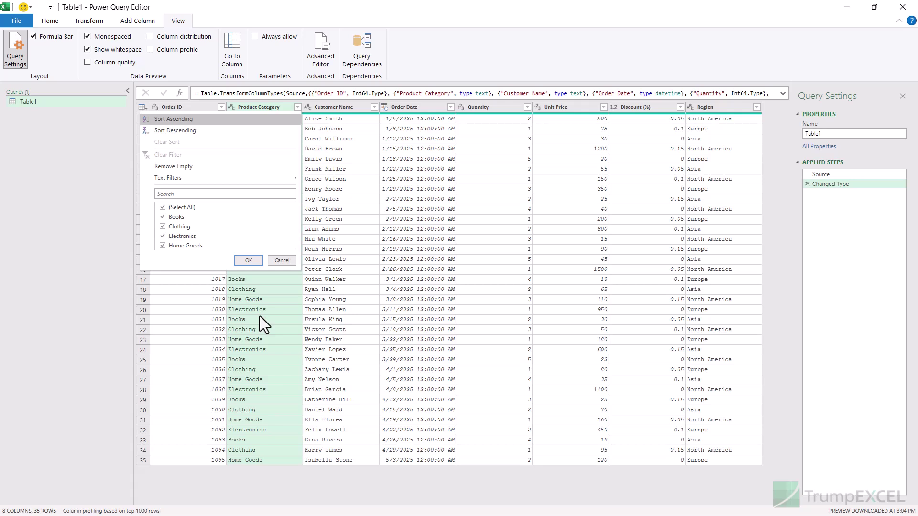
key(Escape)
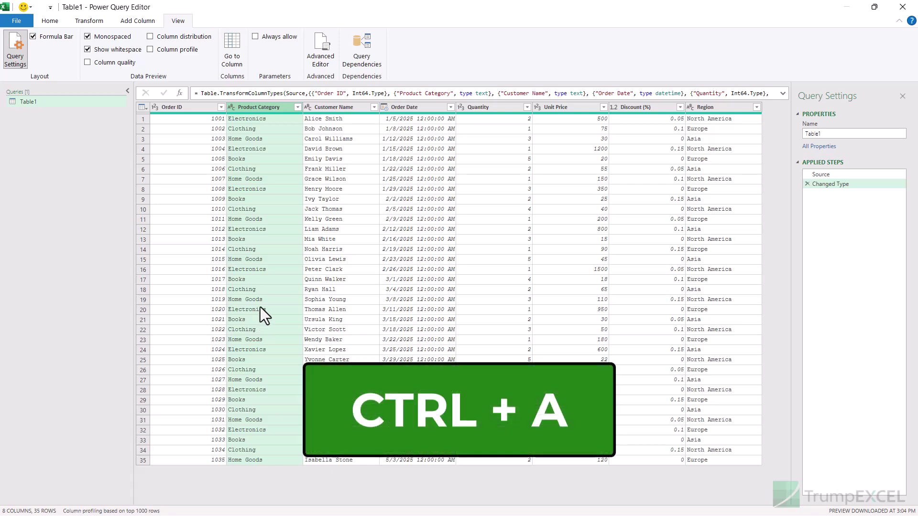
key(ctrl+a)
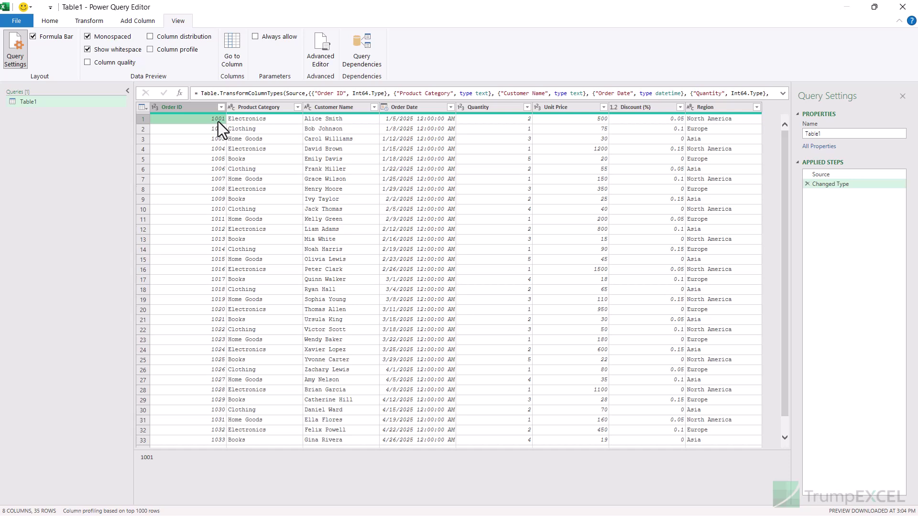
Try renaming the Product Category header by double-click, menu and F2, keeping its name.
click(256, 109)
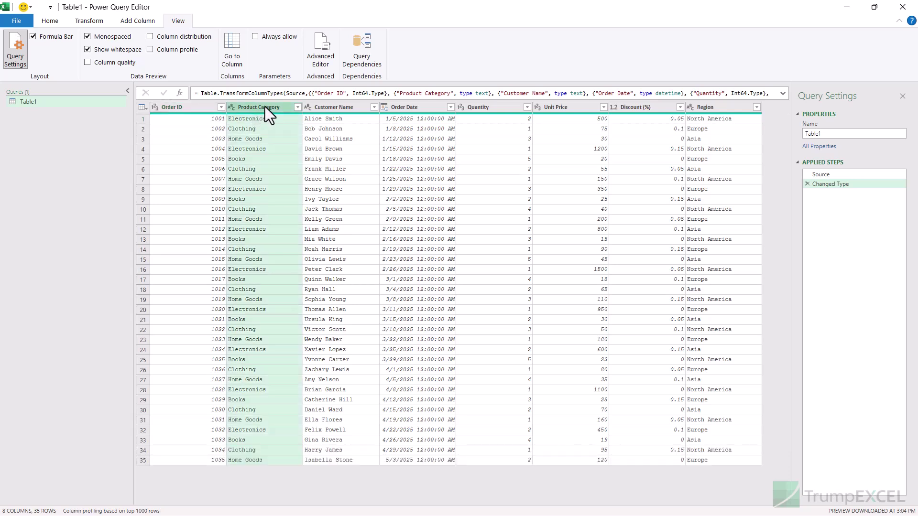
double_click(260, 108)
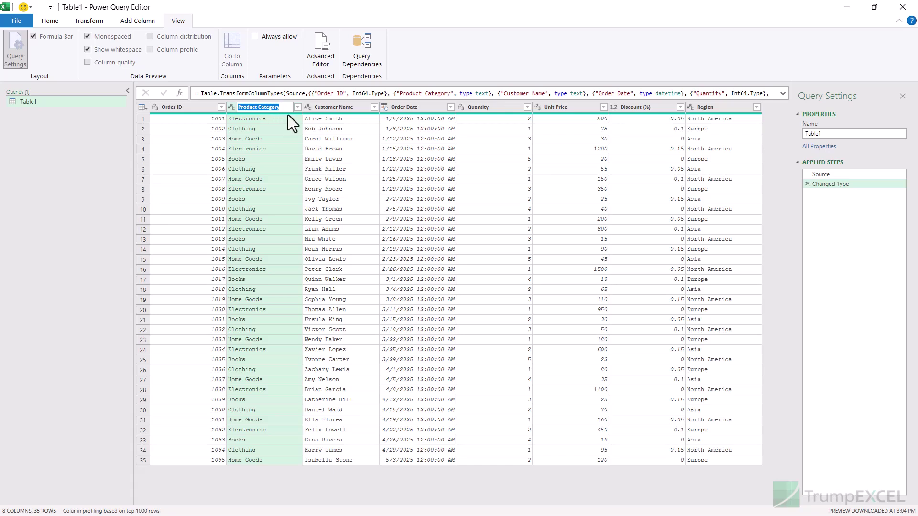
key(Return)
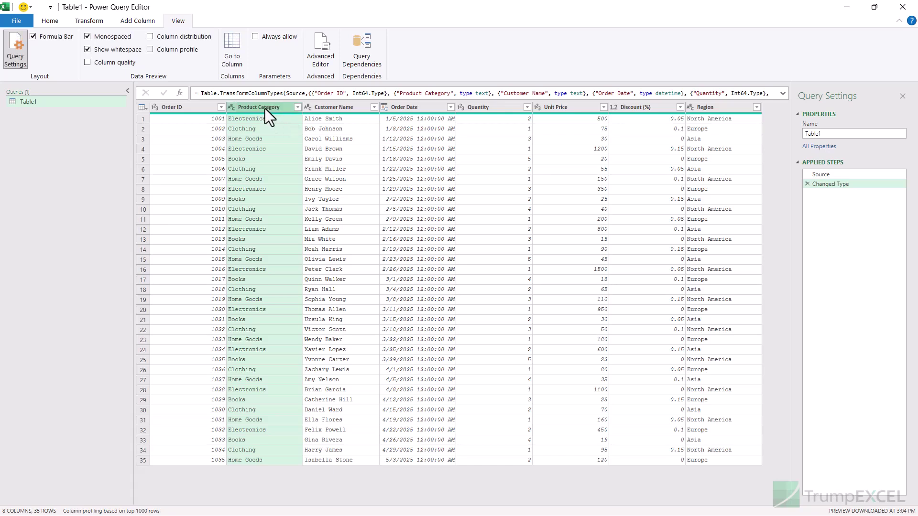
right_click(265, 108)
click(371, 365)
key(Return)
key(F2)
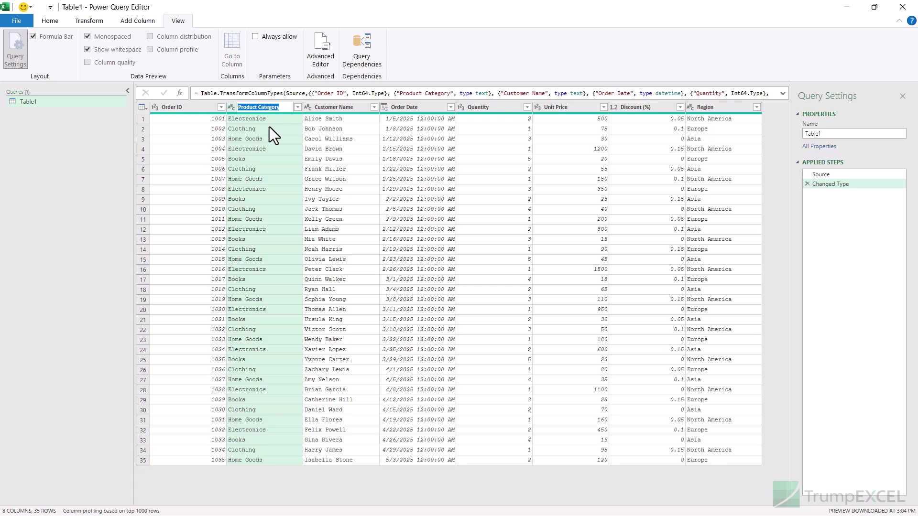
key(Escape)
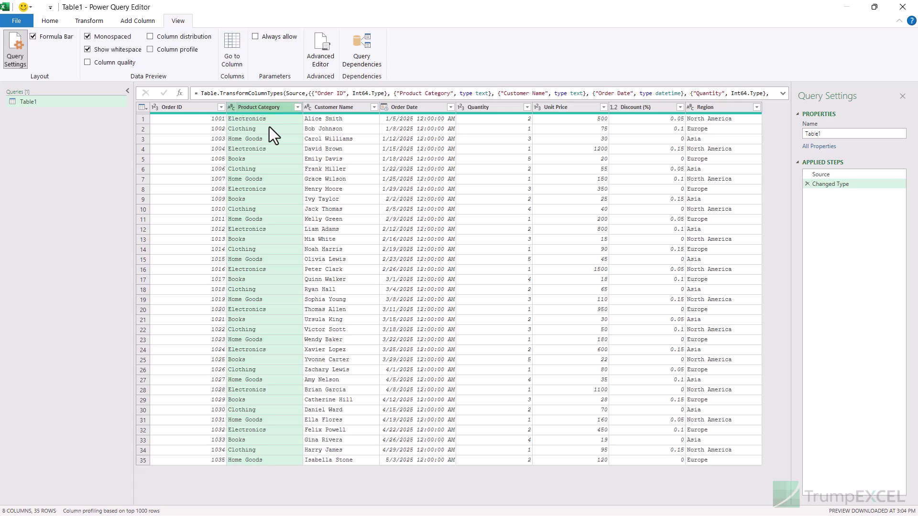
Start renaming the Table1 query with F2, then cancel and keep Table1.
click(36, 104)
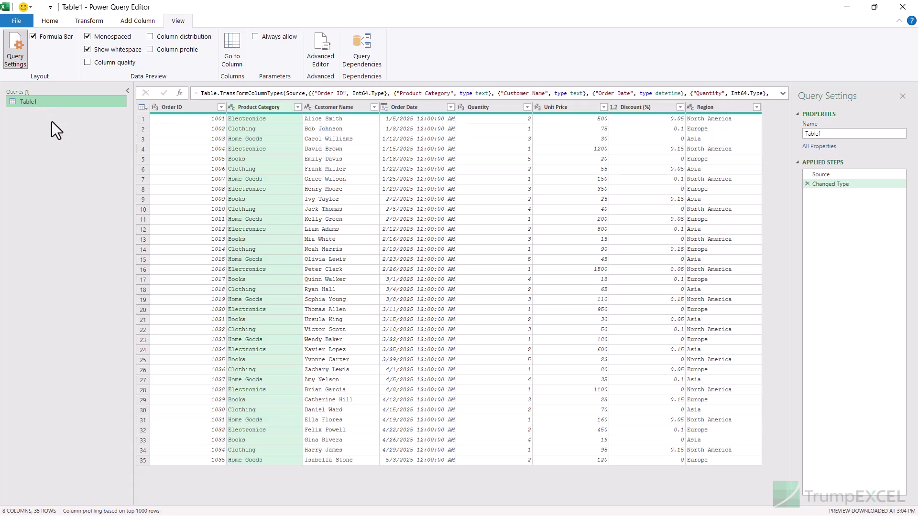
key(F2)
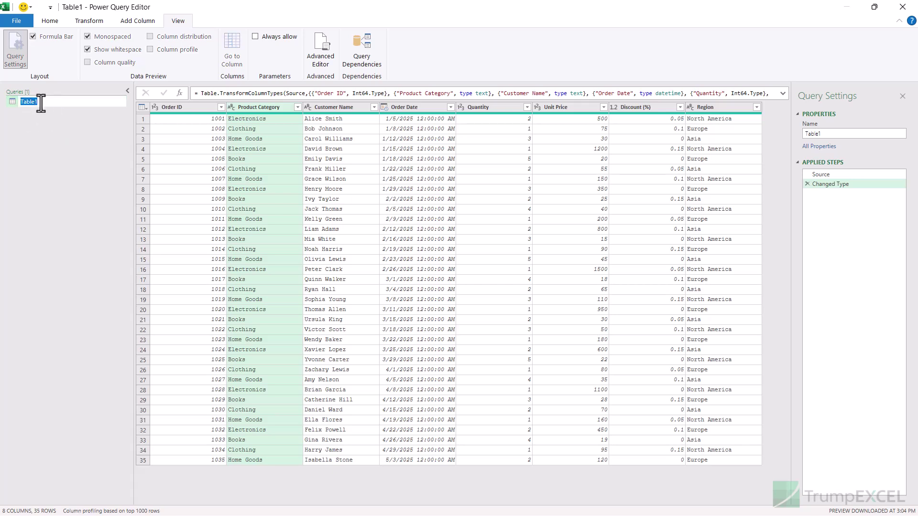
key(Escape)
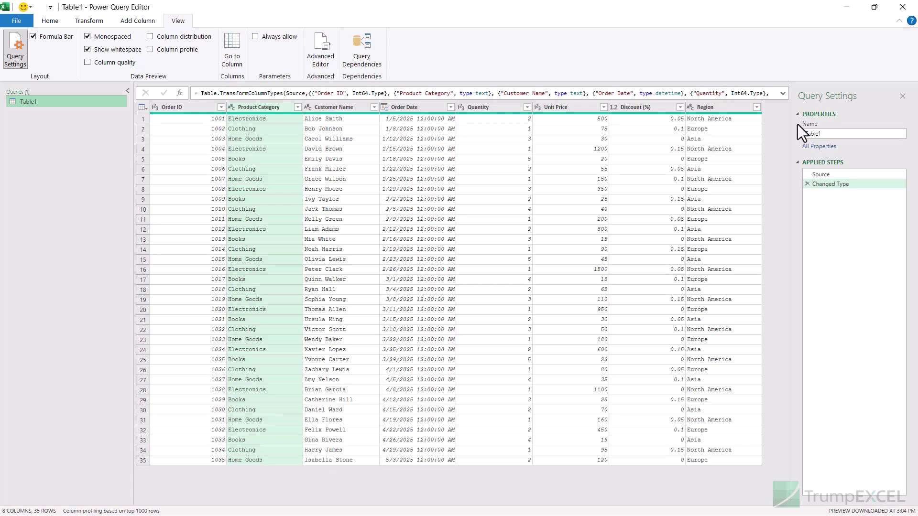
Rename the Changed Type applied step to ChangedType.
click(824, 186)
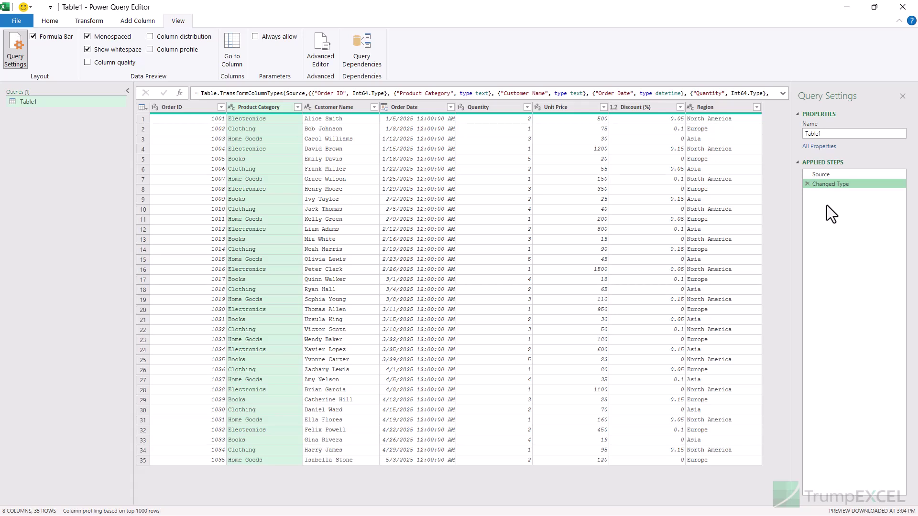
key(F2)
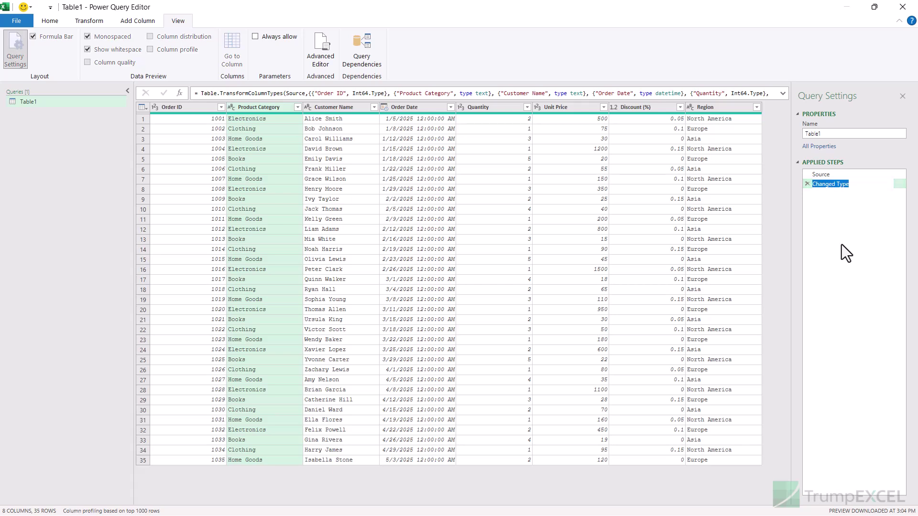
text(ChangedType)
key(Return)
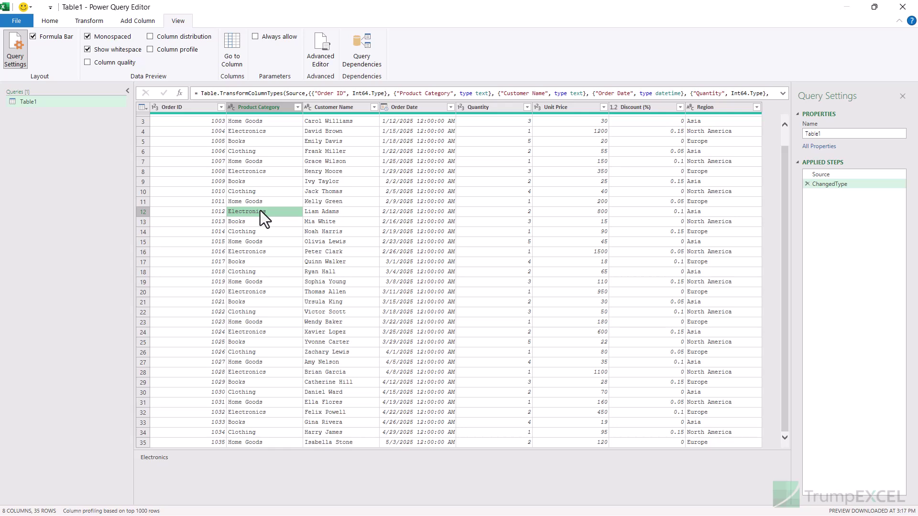
click(368, 232)
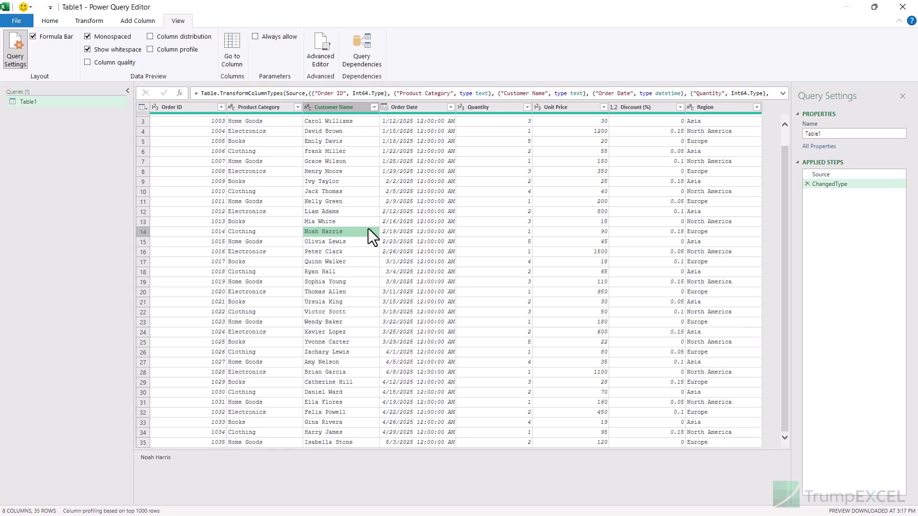
key(Home)
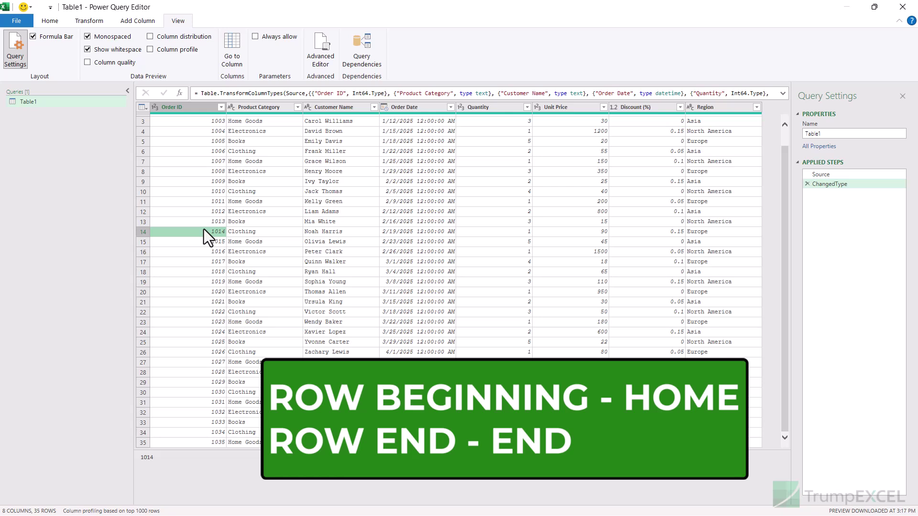
key(End)
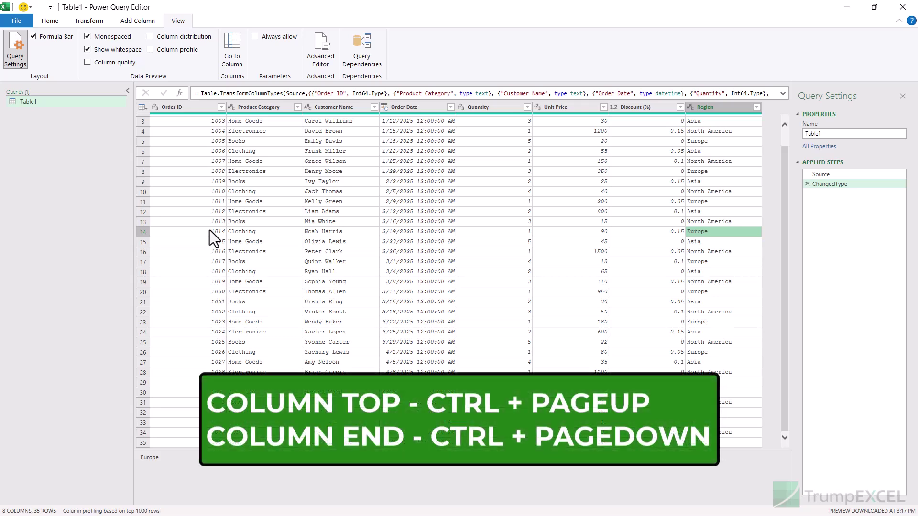
key(ctrl+Page_Up)
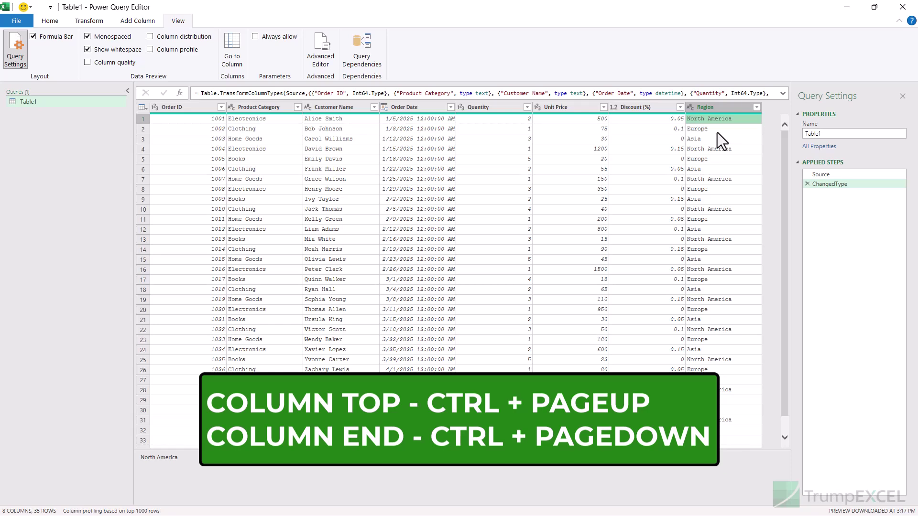
key(ctrl+Page_Down)
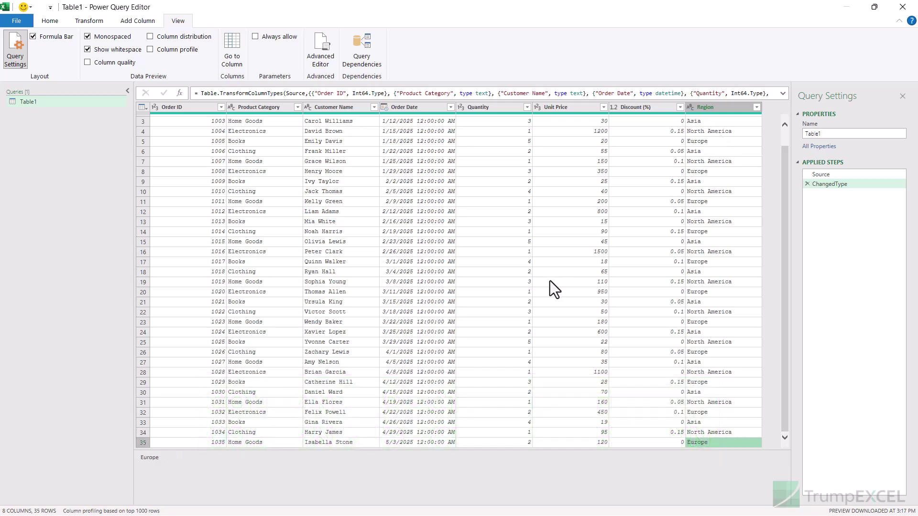
scroll(551, 280, up, 1)
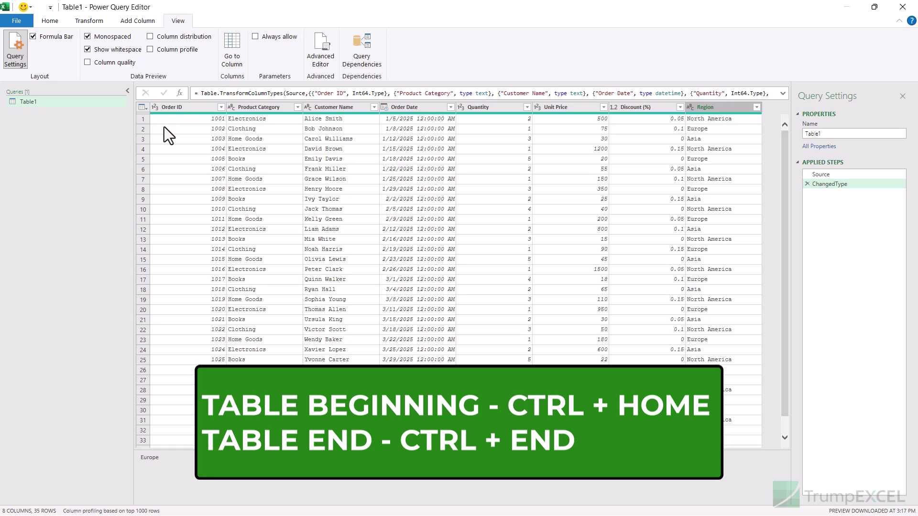
key(ctrl+Home)
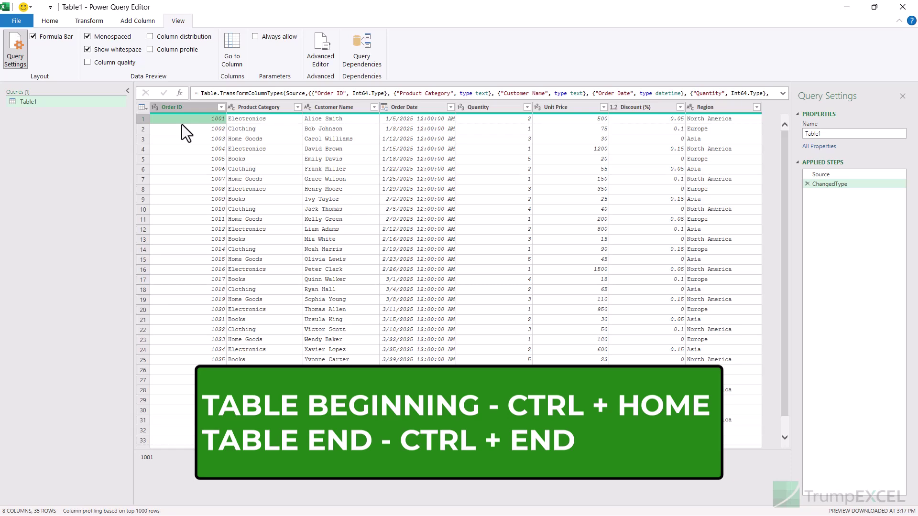
key(ctrl+End)
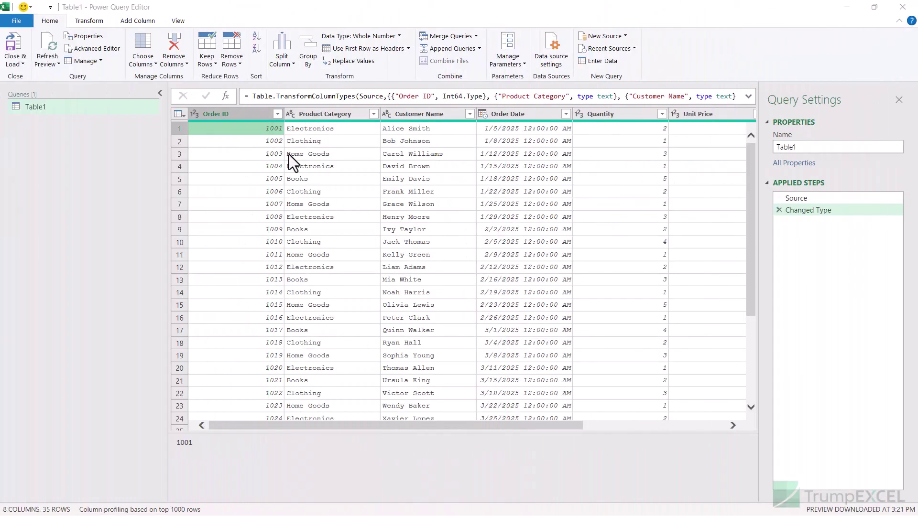
click(185, 117)
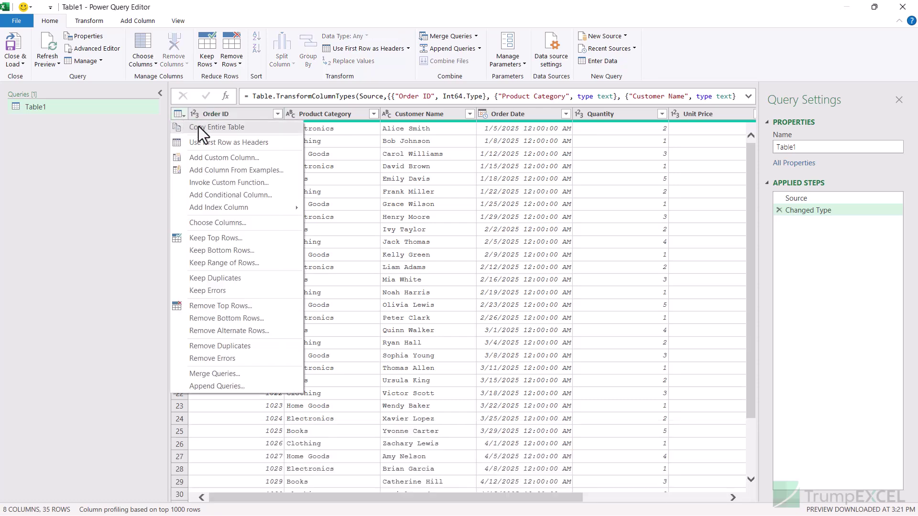
mouse_move(225, 212)
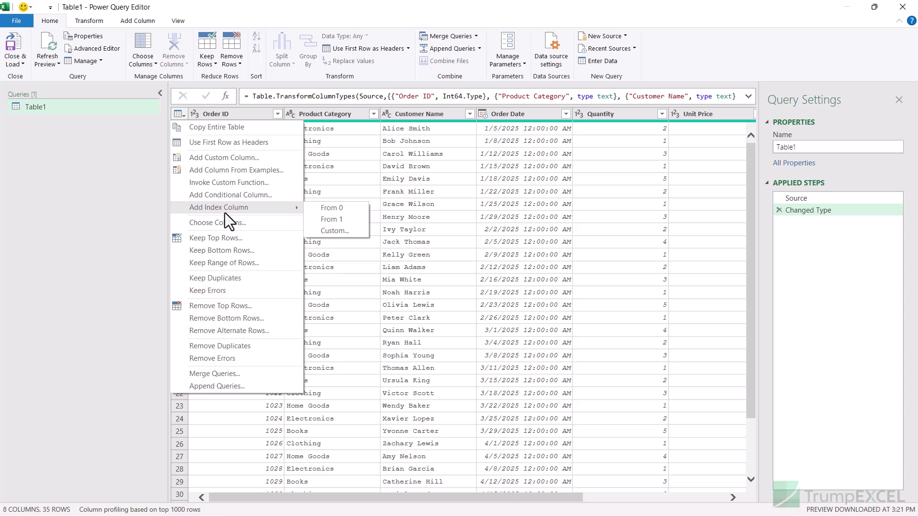
click(317, 145)
click(317, 145)
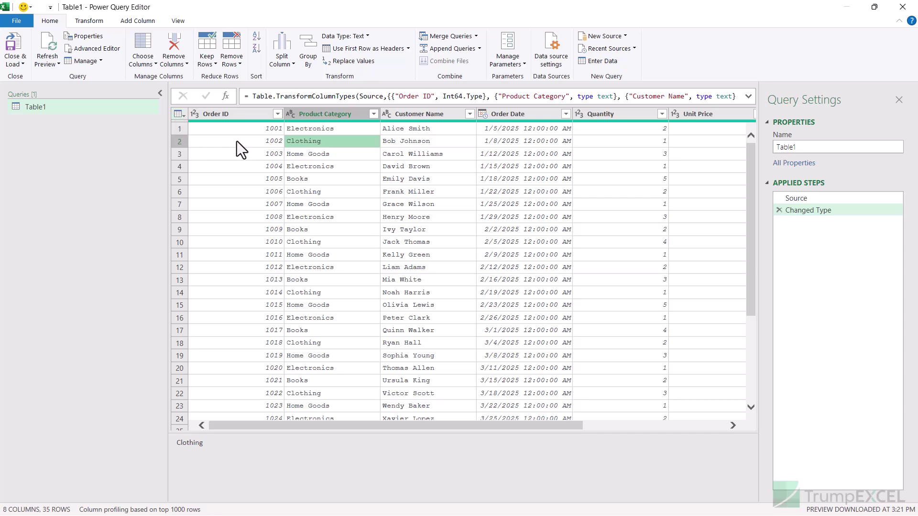
key(ctrl+Home)
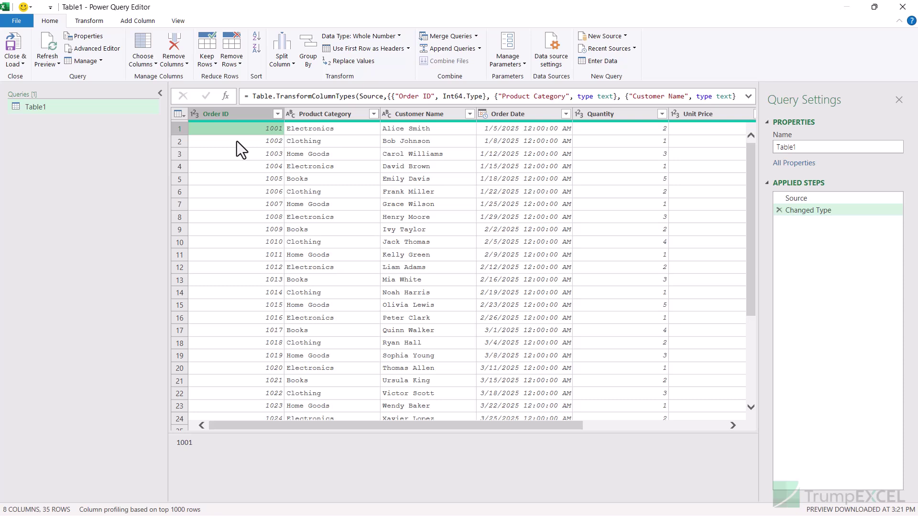
key(shift+space)
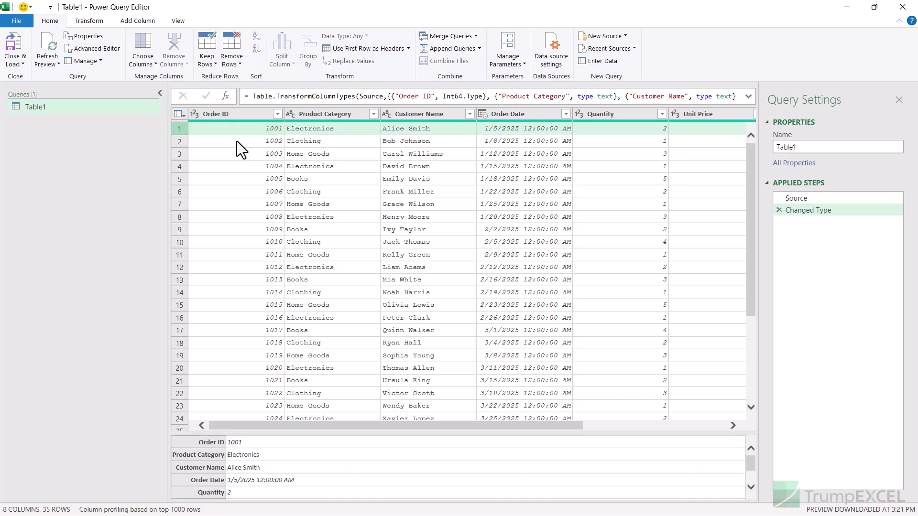
key(Escape)
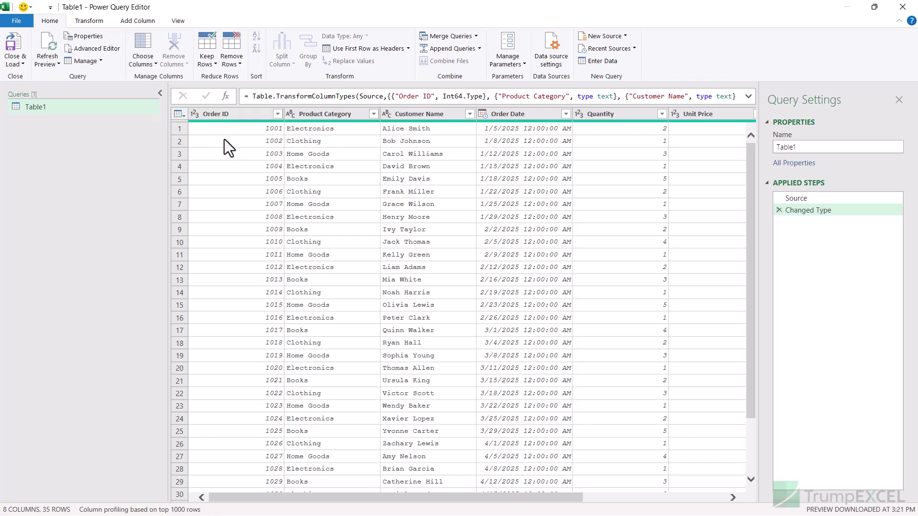
key(space)
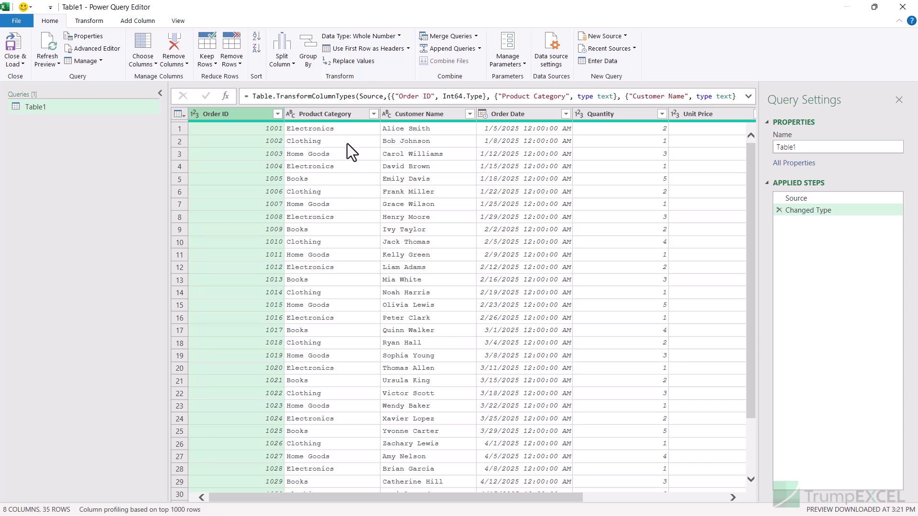
Ctrl-select the Product Category, Quantity and Customer Name column headers together.
click(344, 117)
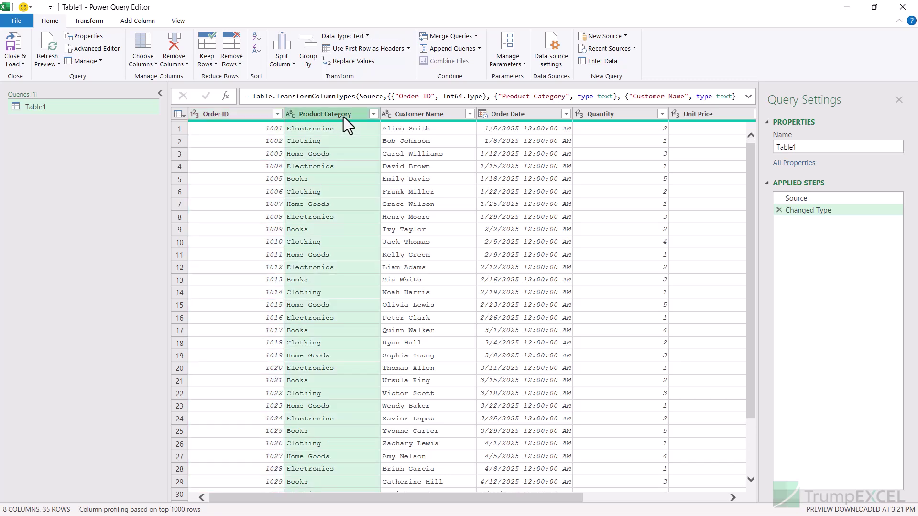
click(621, 117)
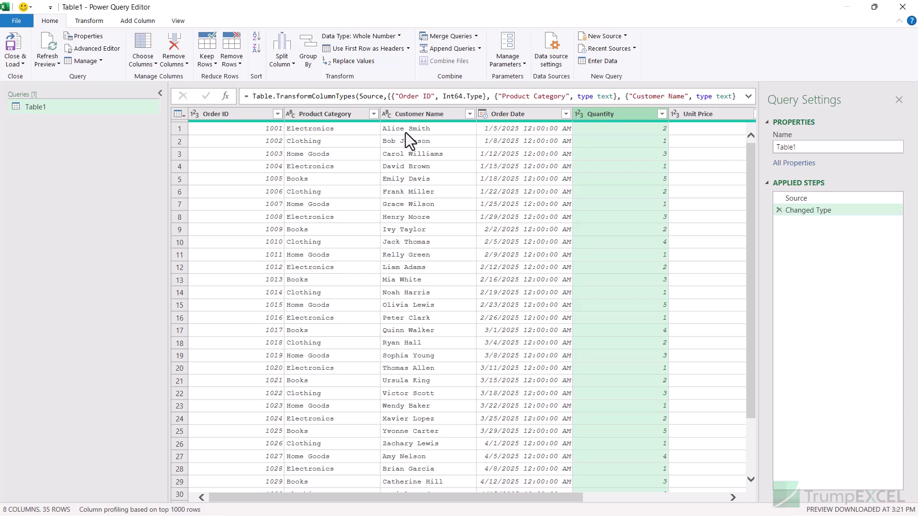
click(340, 118)
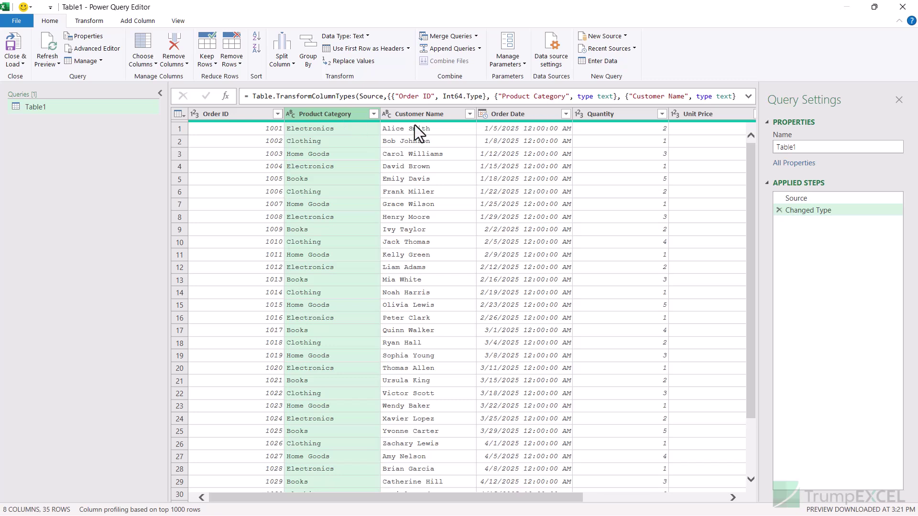
ctrl+click(603, 115)
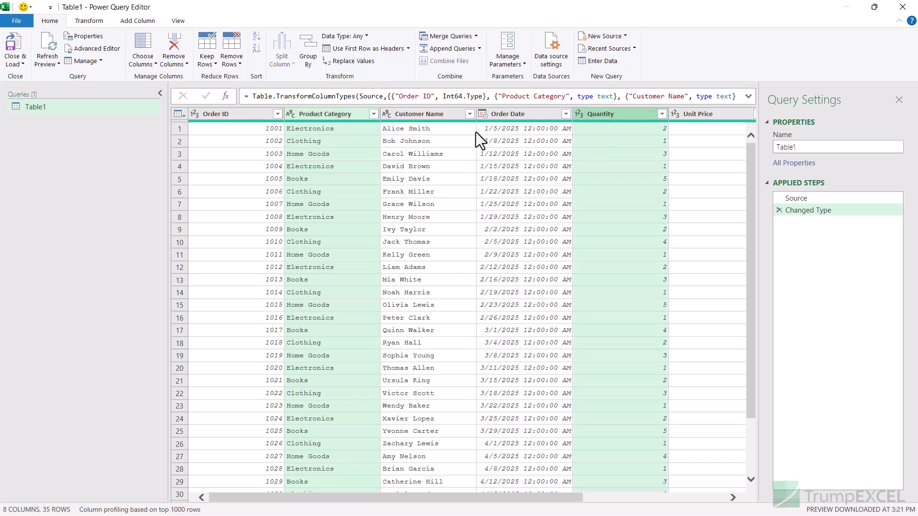
ctrl+click(440, 115)
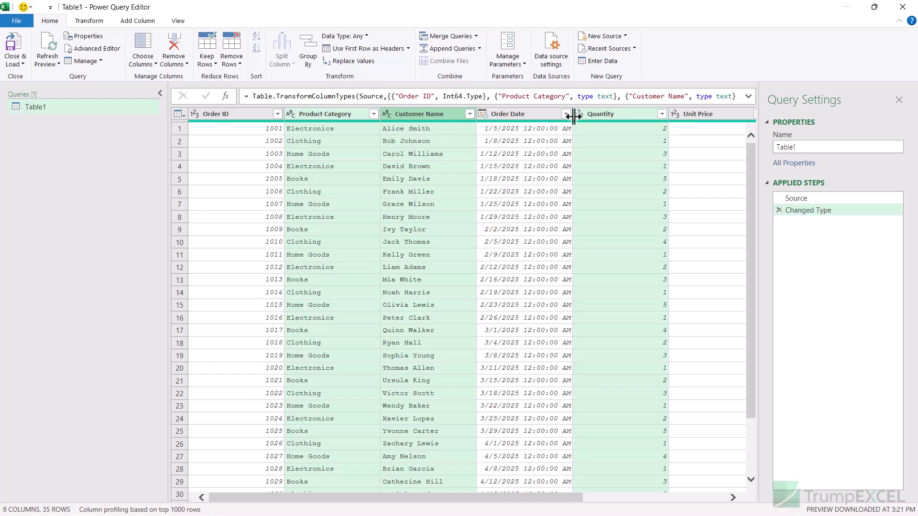
Drag Quantity before Customer Name and expand the formula bar to show the step's M formula.
drag(592, 116, 480, 114)
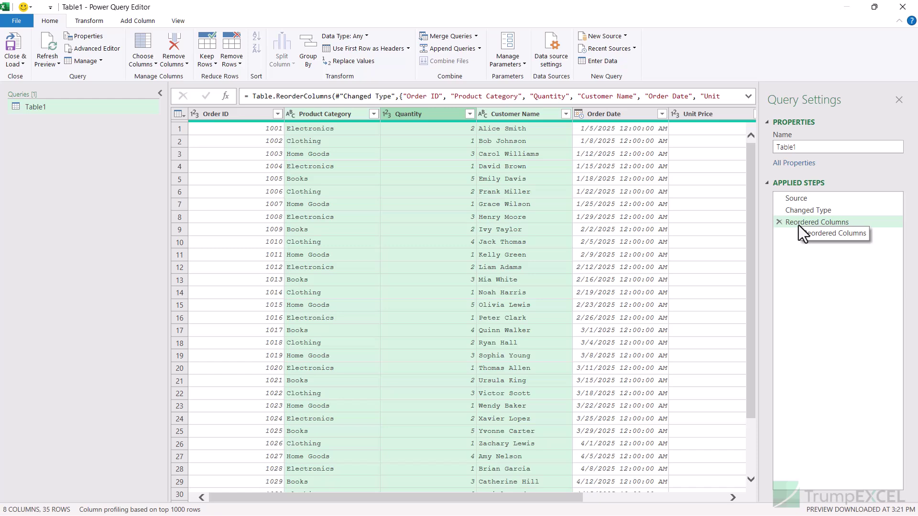
click(749, 96)
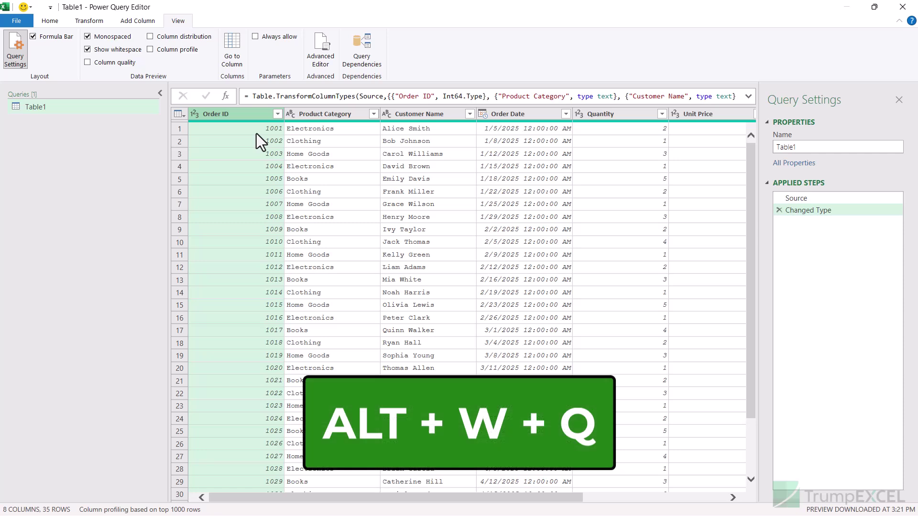
key(alt)
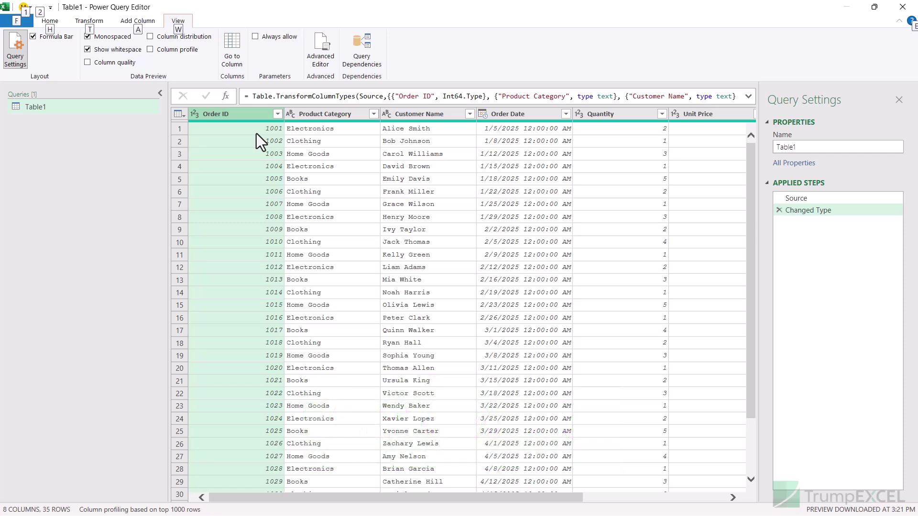
key(w)
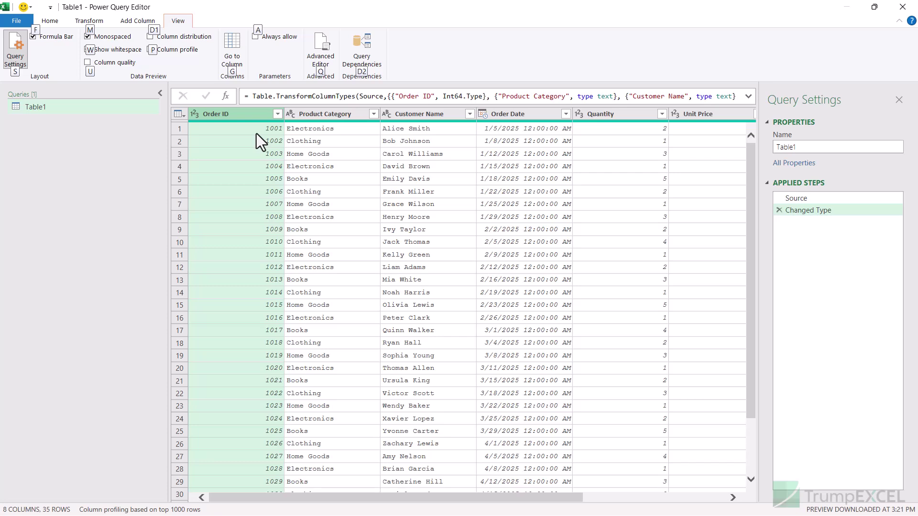
key(q)
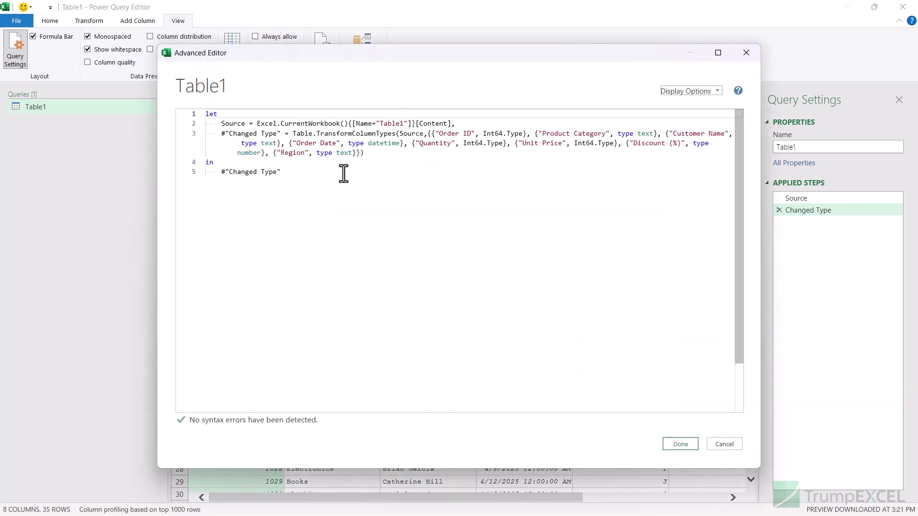
click(746, 52)
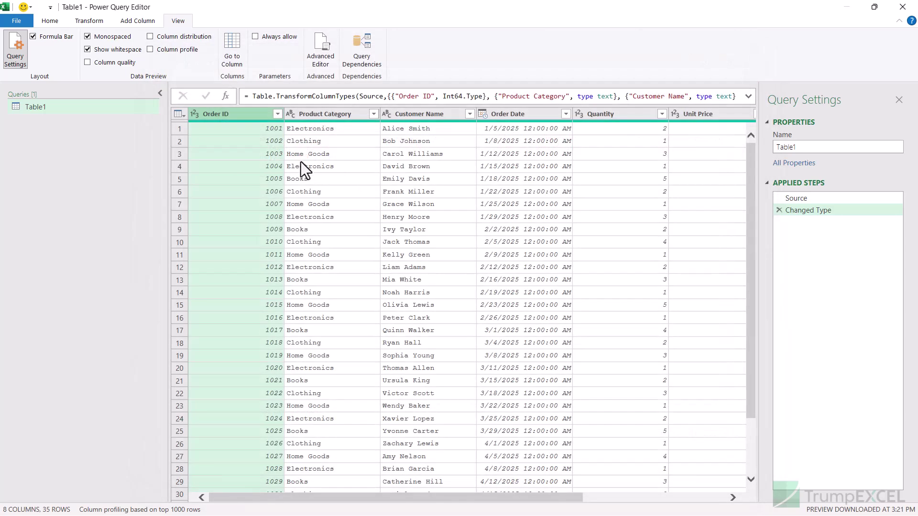
key(alt)
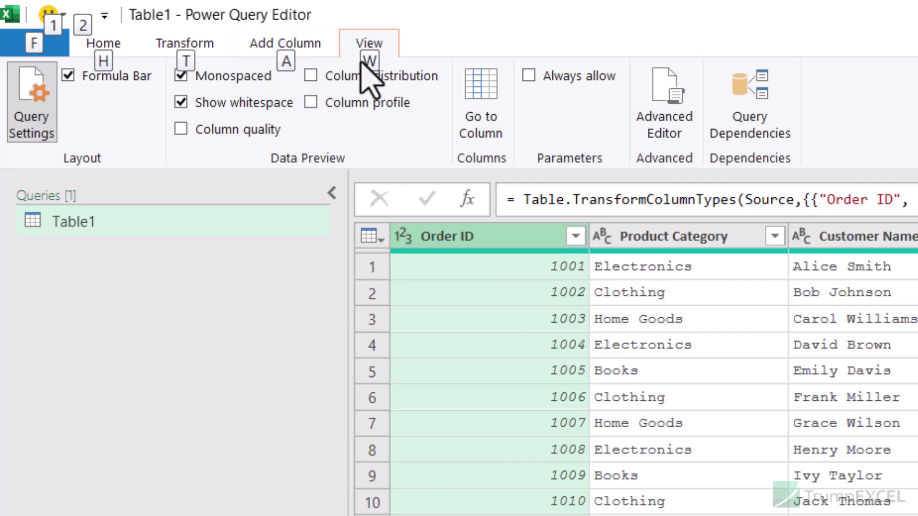
Show the View tab key tips, then switch the ribbon to the Transform tab.
key(w)
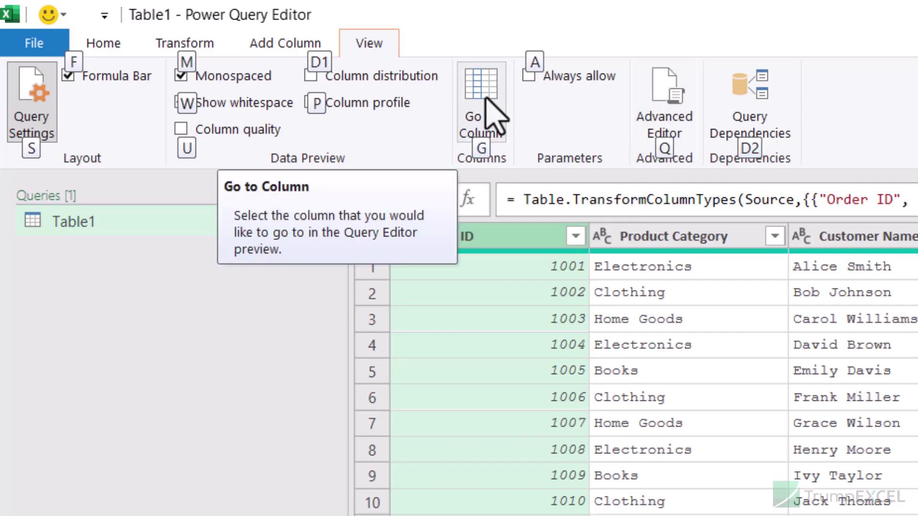
click(168, 44)
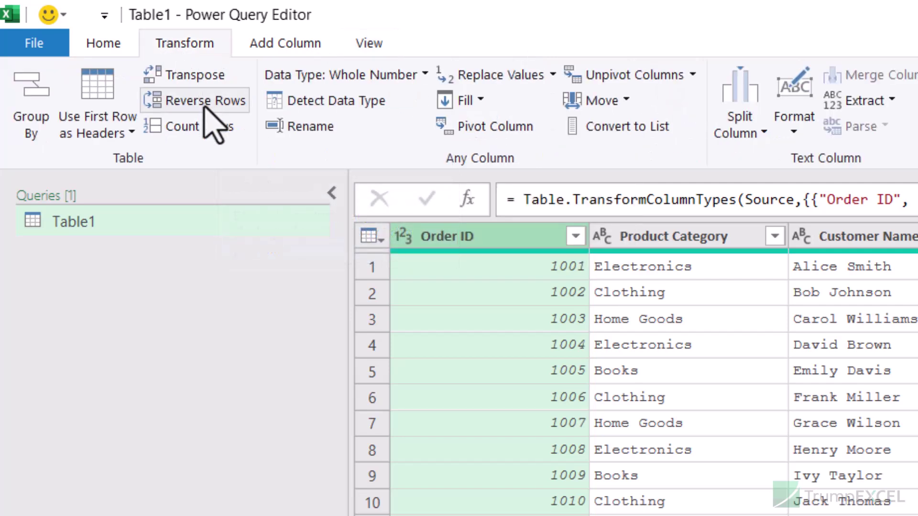
Add the Transpose command to the Quick Access Toolbar.
right_click(189, 75)
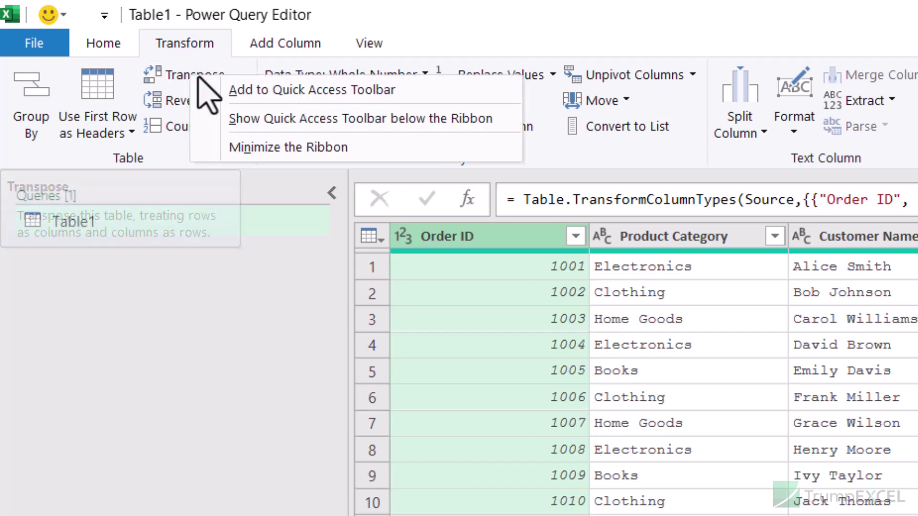
click(251, 91)
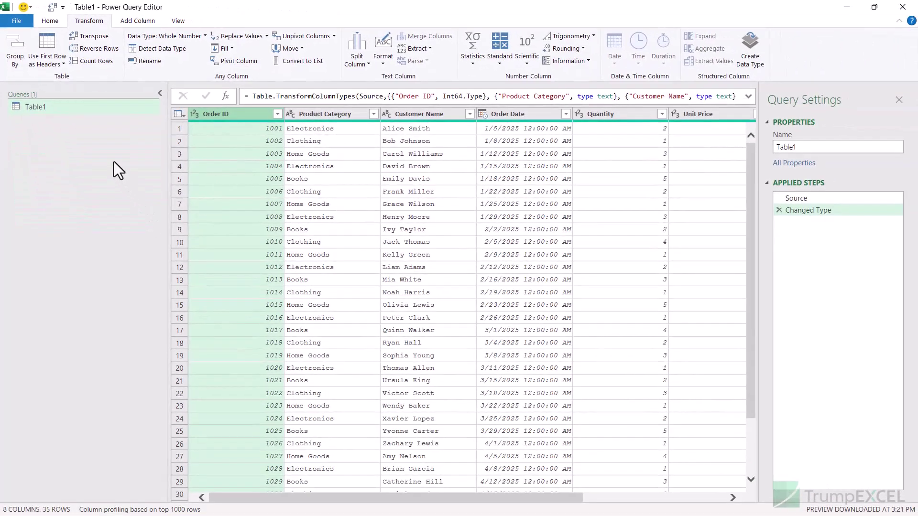
key(alt)
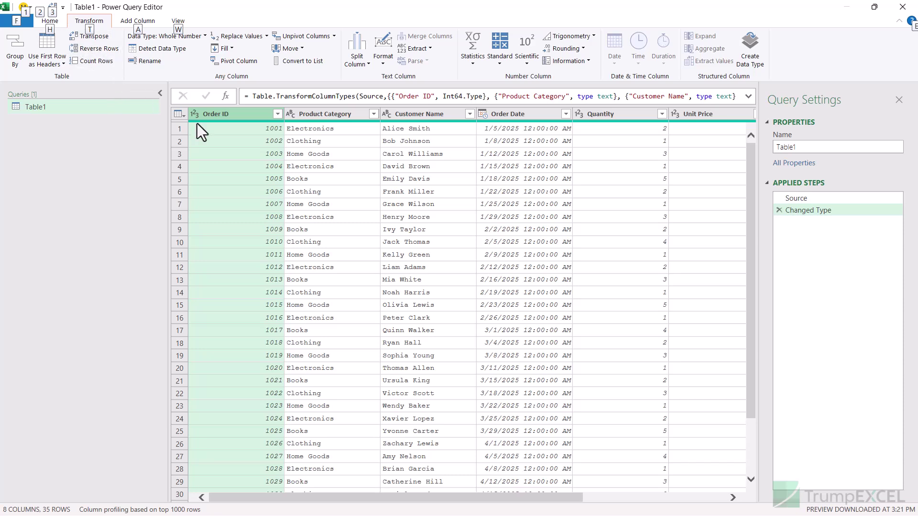
mouse_move(198, 122)
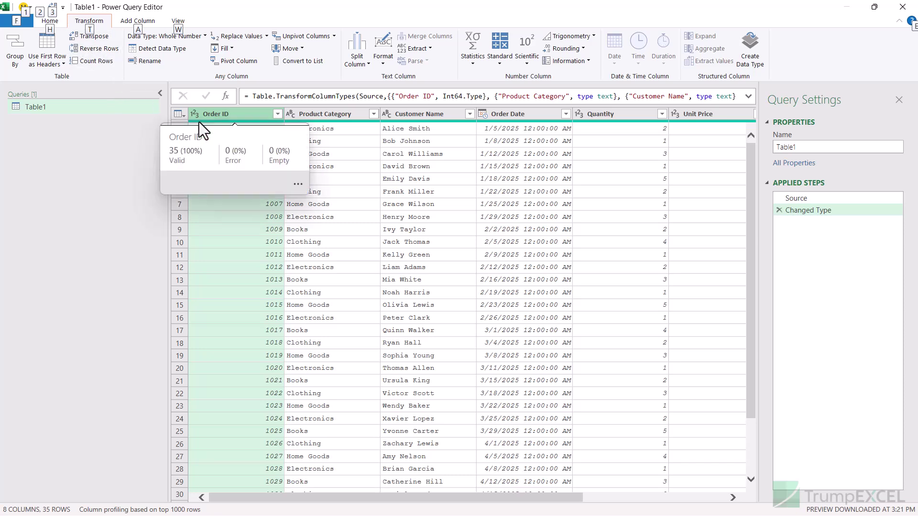
key(alt)
key(alt+t)
key(t)
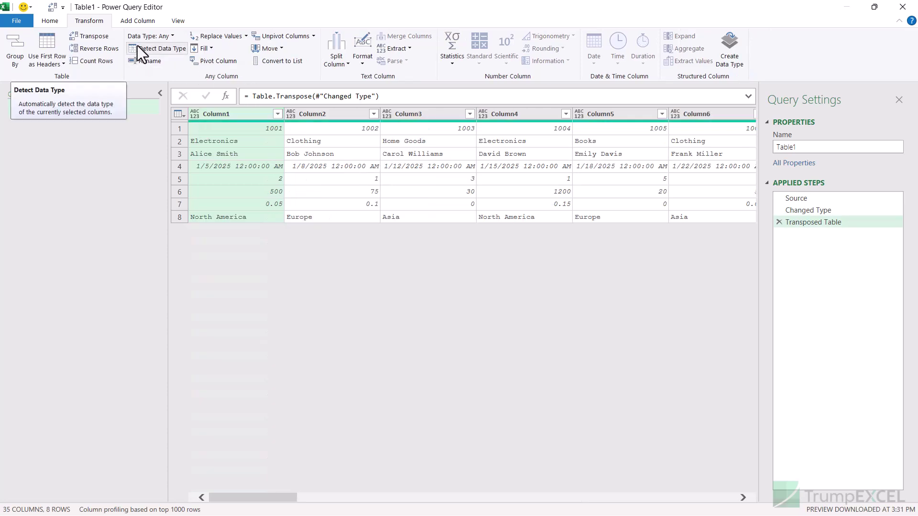
click(174, 23)
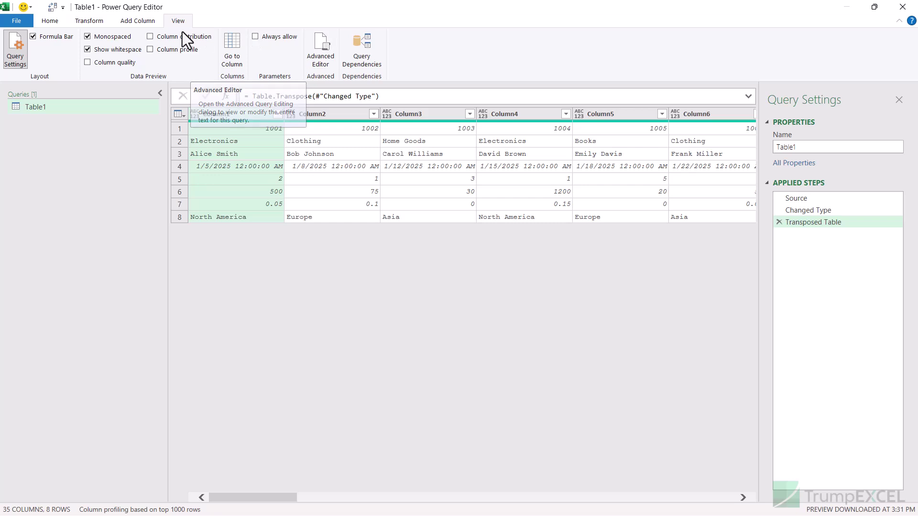
click(94, 24)
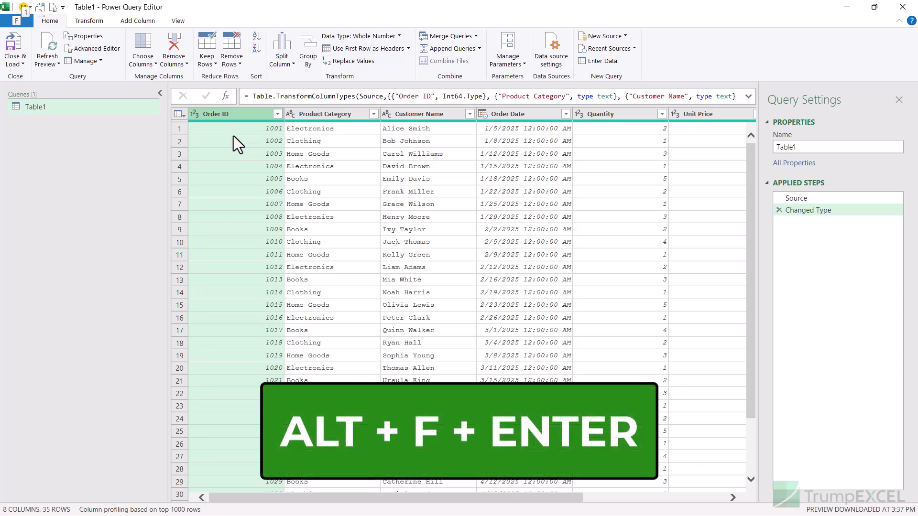
Close & Load the query to the worksheet using the Alt, F, C key tips.
key(f)
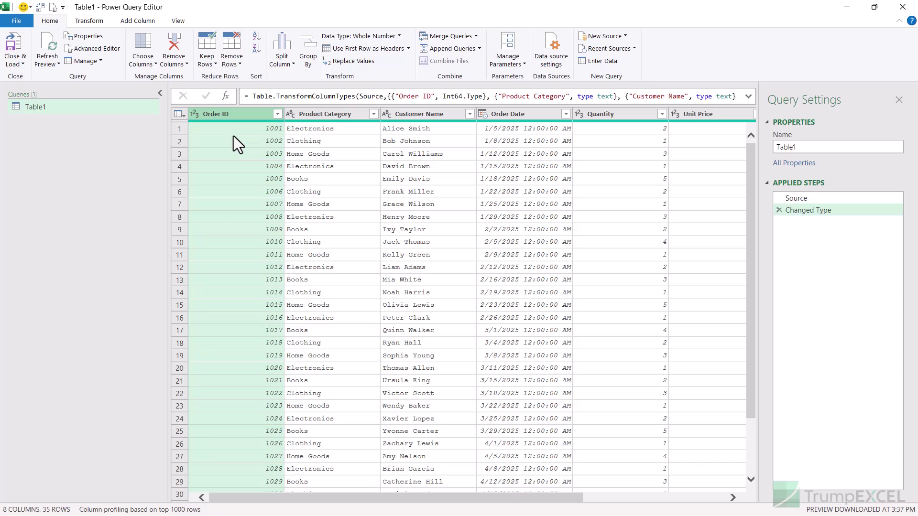
key(alt)
key(f)
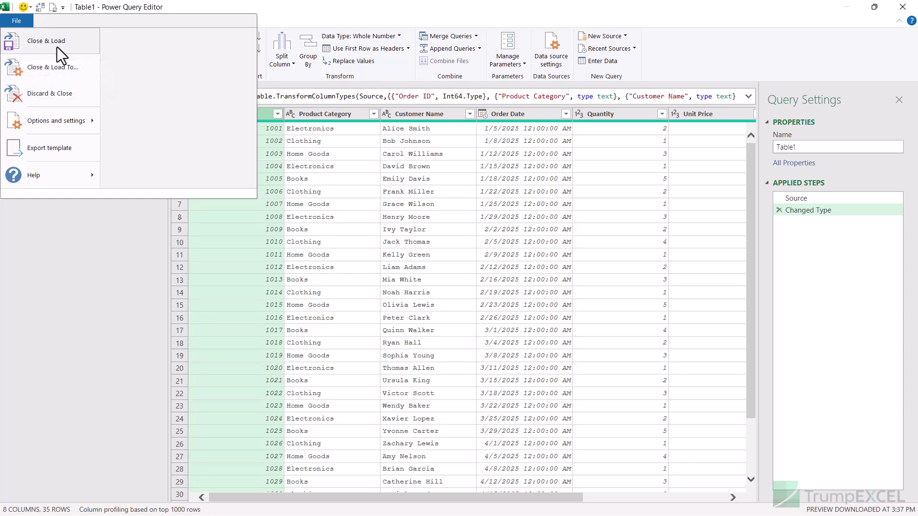
click(116, 258)
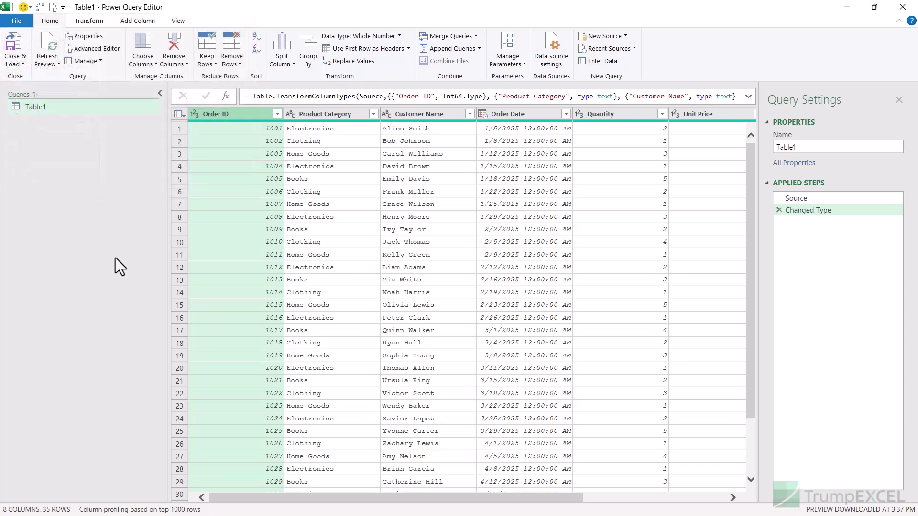
key(alt+f)
key(Down)
key(Down)
key(Down)
key(Down)
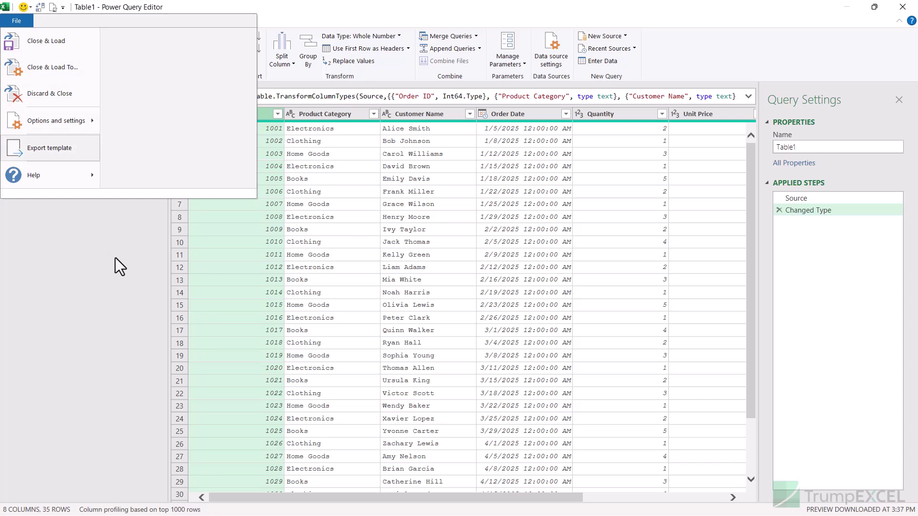
key(Up)
key(Up)
key(Up)
key(Up)
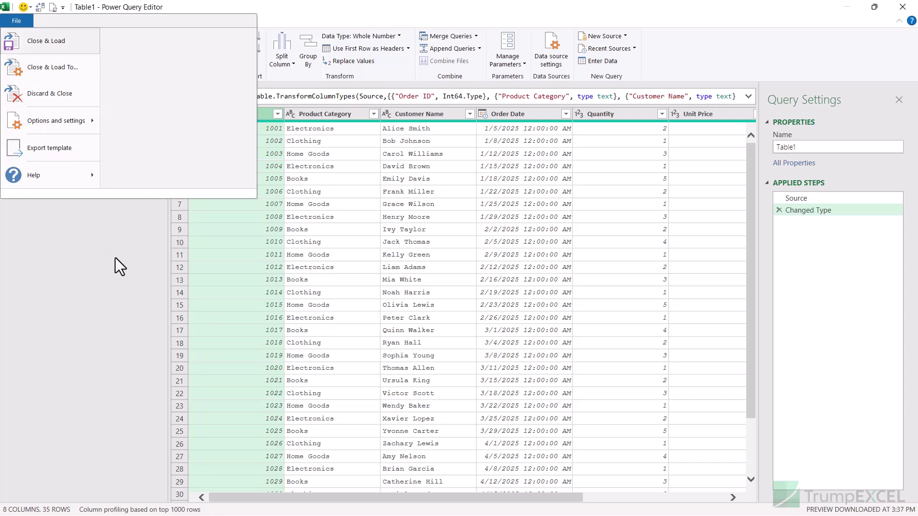
key(Escape)
key(Escape)
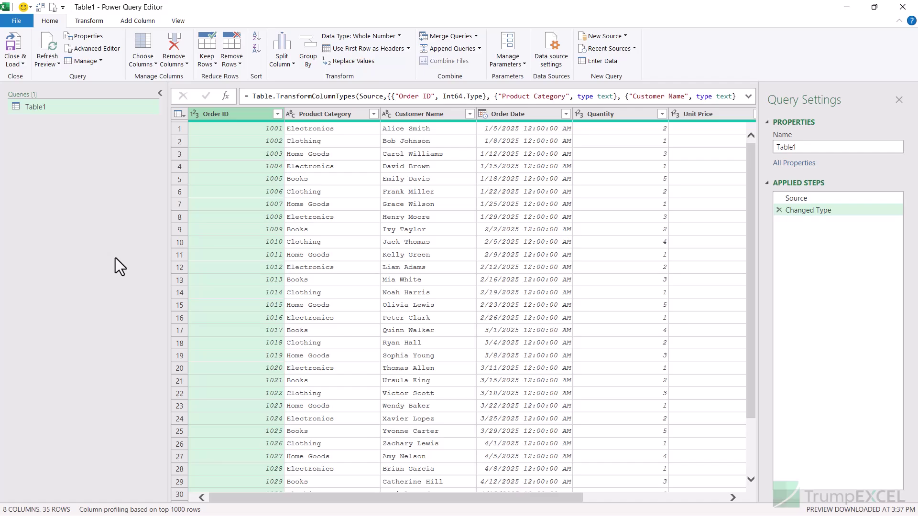
key(alt+f)
key(c)
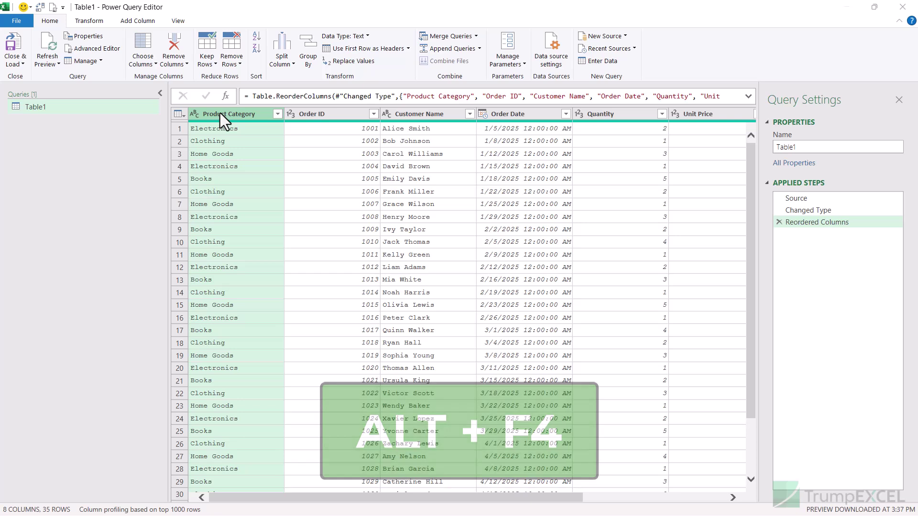
Close the editor with Alt+F4, cancelling once, then discard the column reorder.
key(alt+F4)
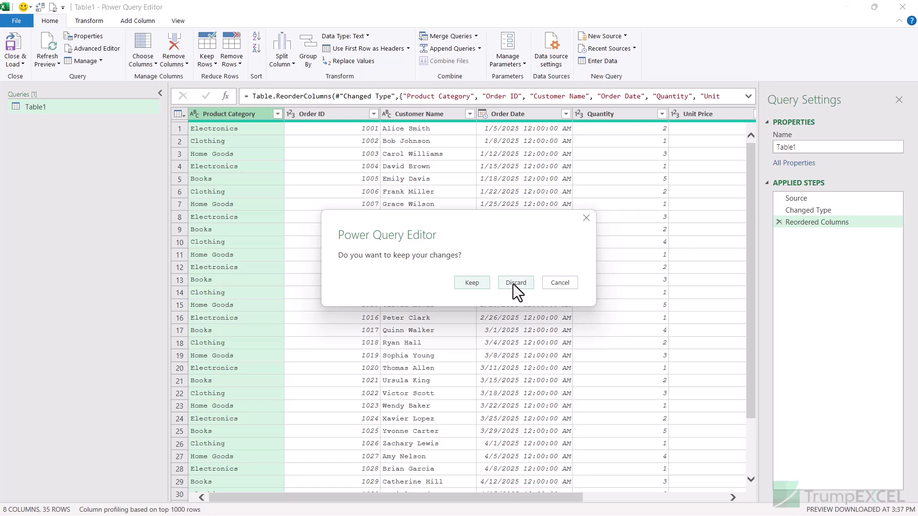
click(570, 284)
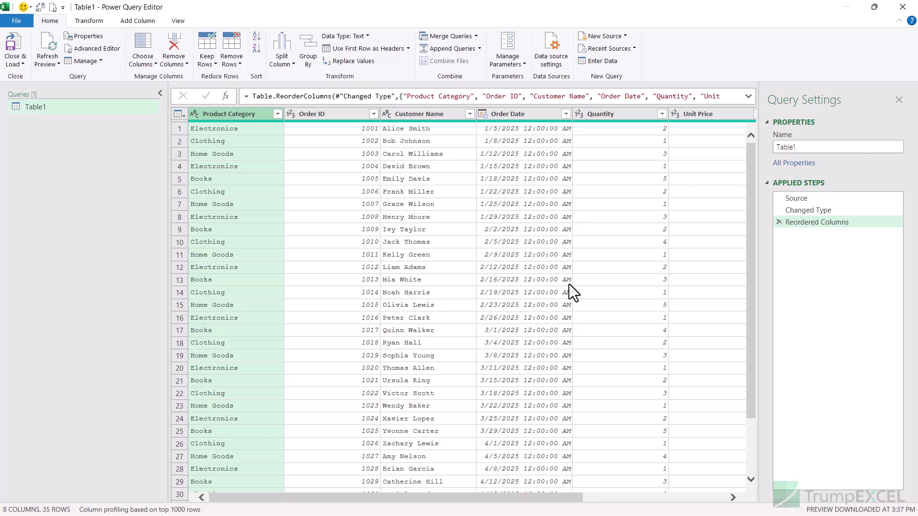
key(alt+F4)
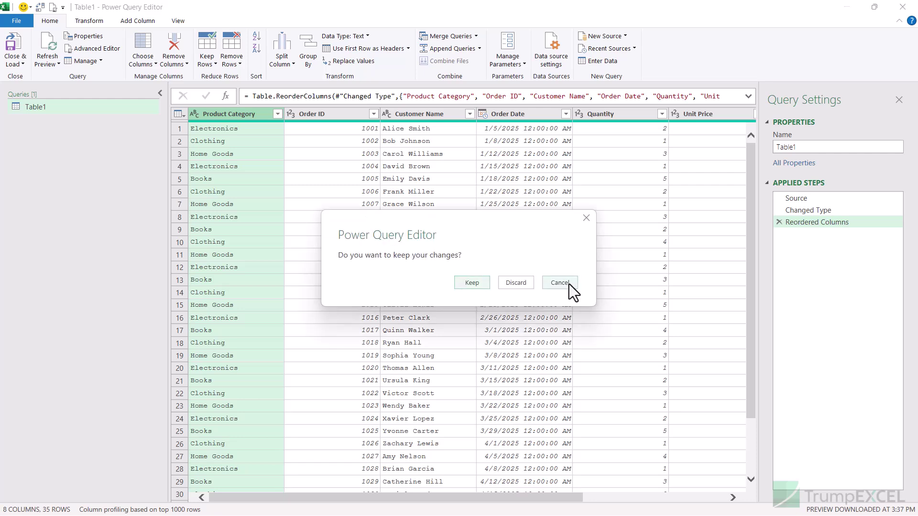
click(514, 285)
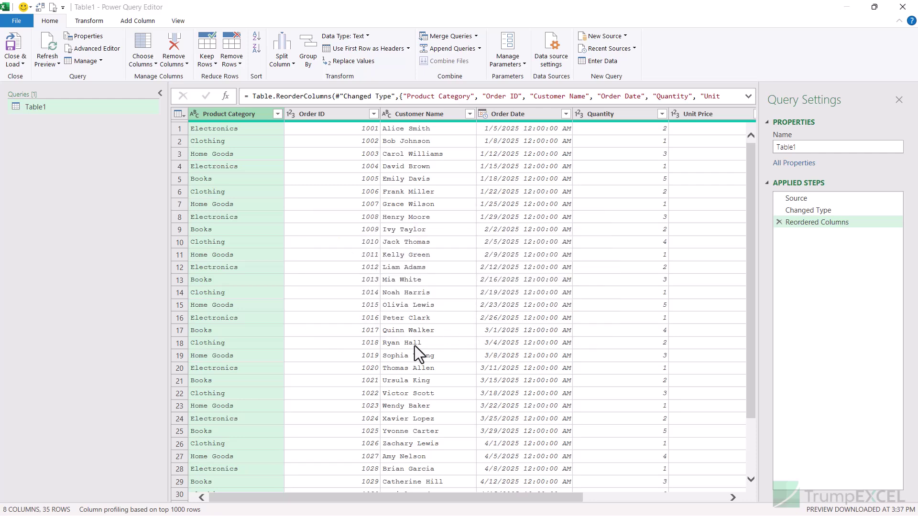